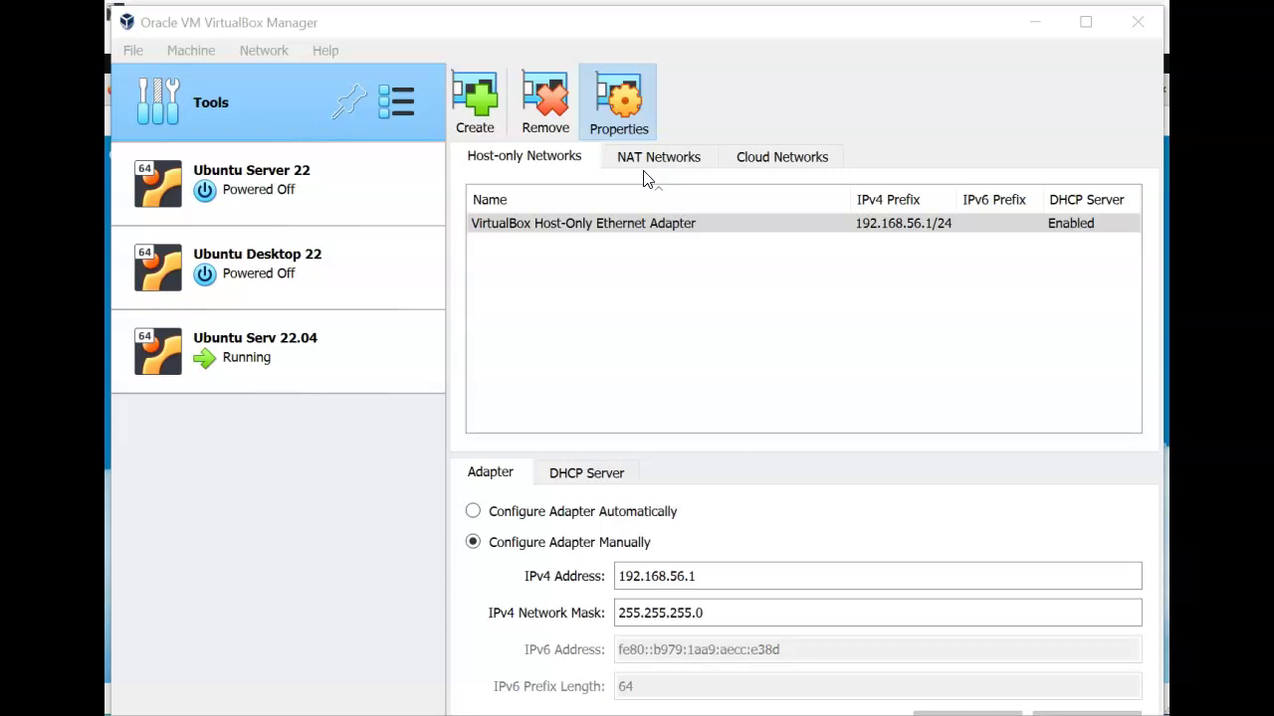
# - Power off the running Ubuntu Serv 22.04 virtual machine from within its guest desktop
pyautogui.click(661, 157)
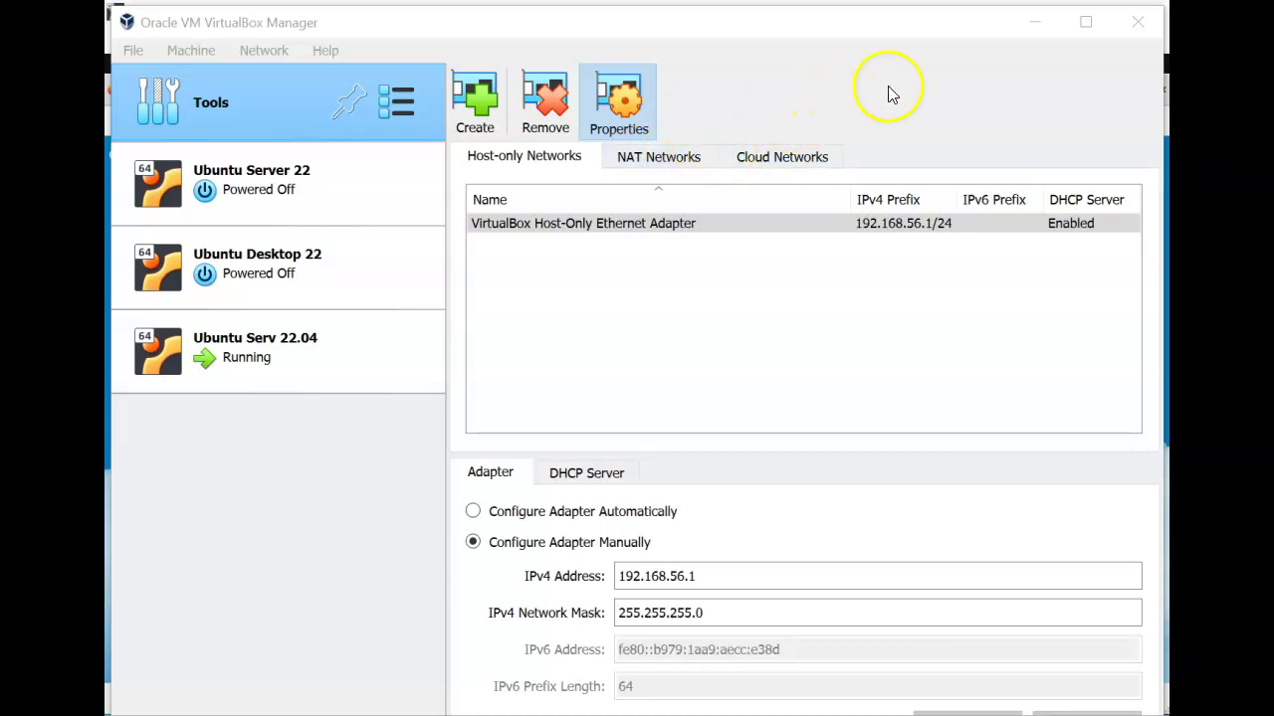
pyautogui.click(1036, 35)
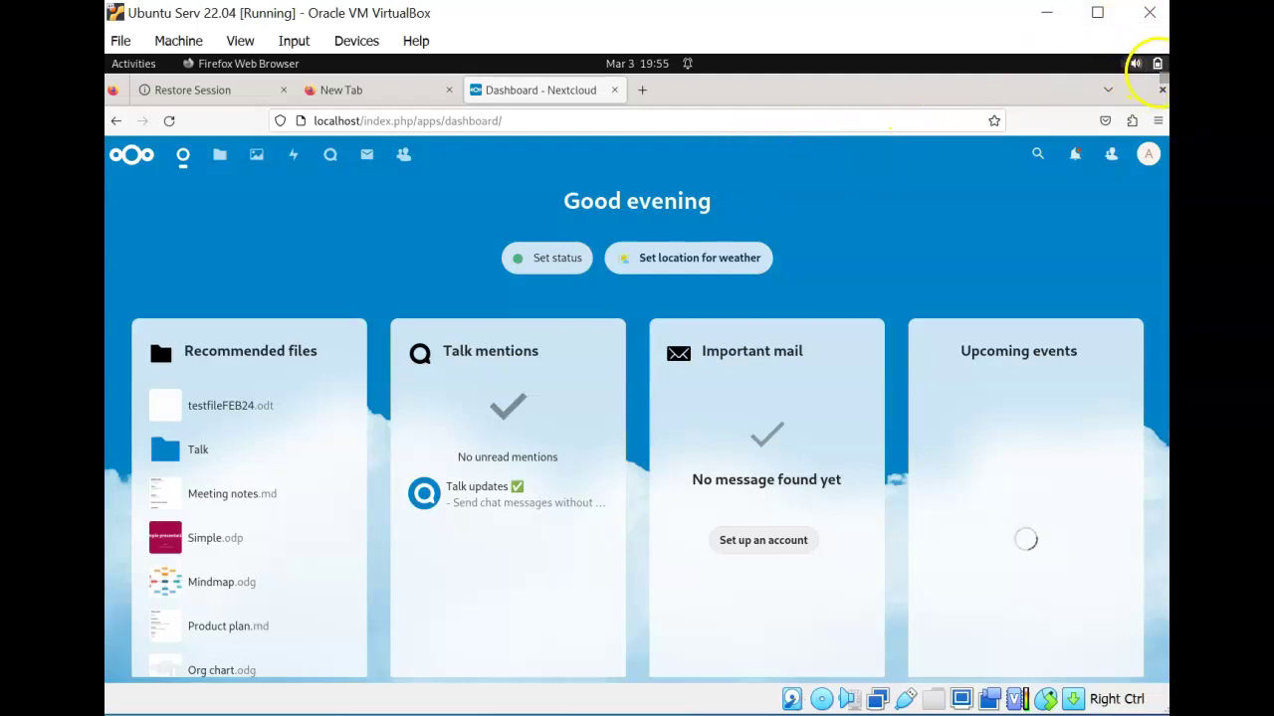
pyautogui.click(1146, 63)
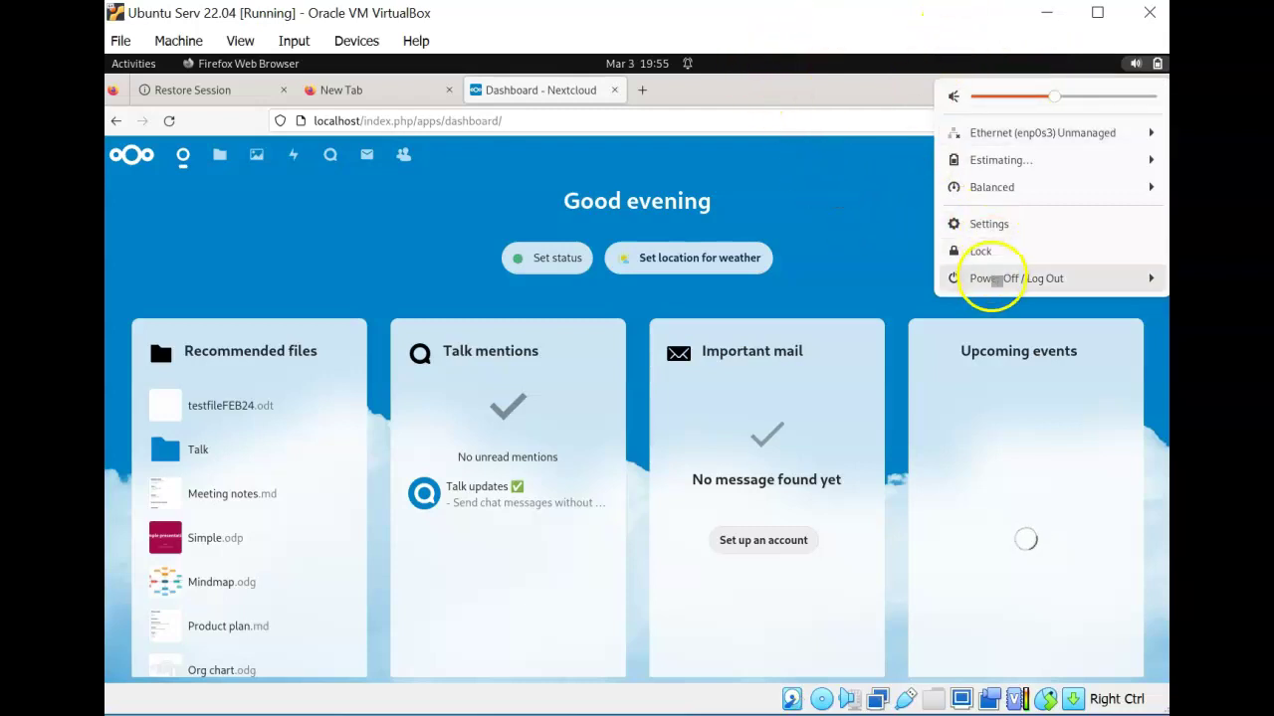
pyautogui.click(1019, 279)
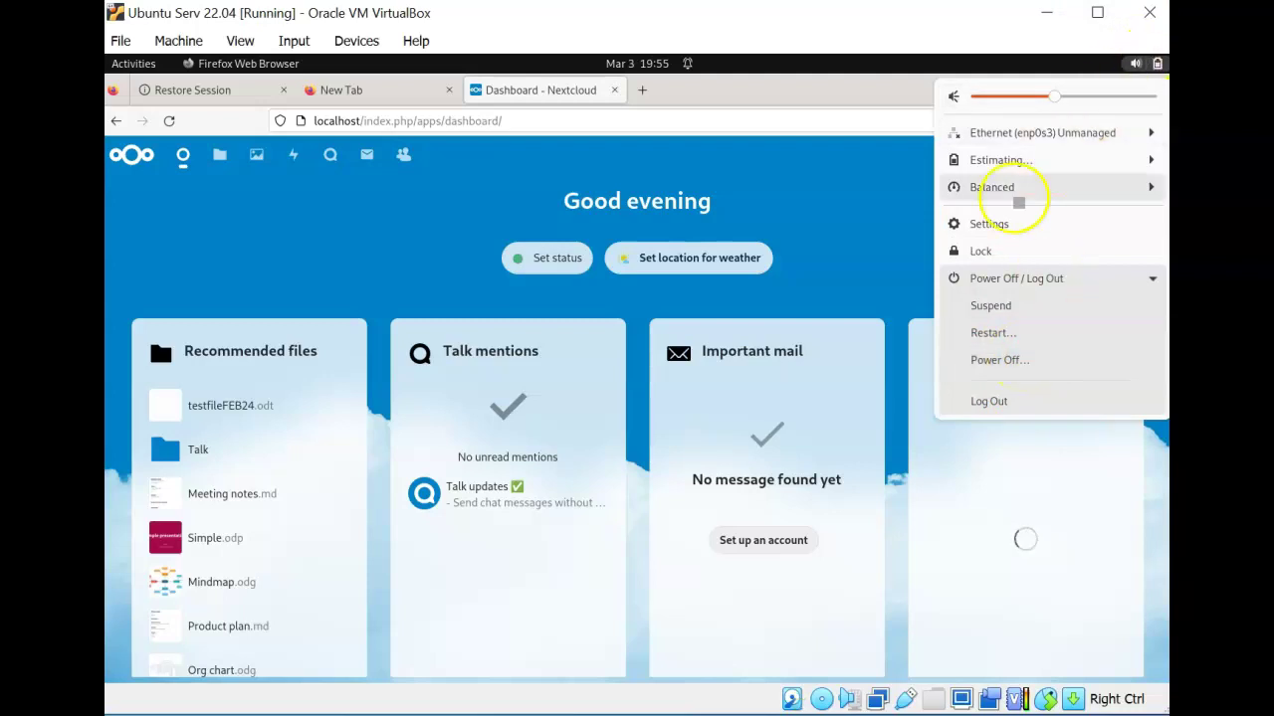
pyautogui.click(992, 372)
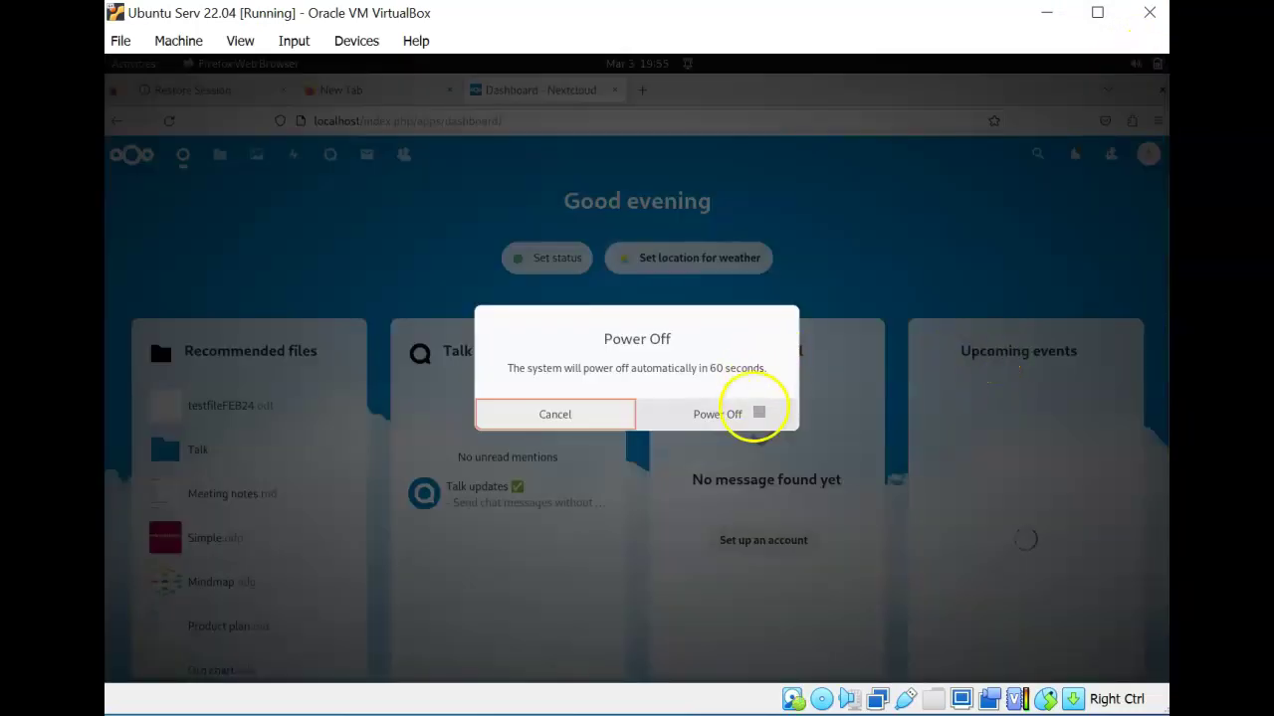
pyautogui.click(753, 408)
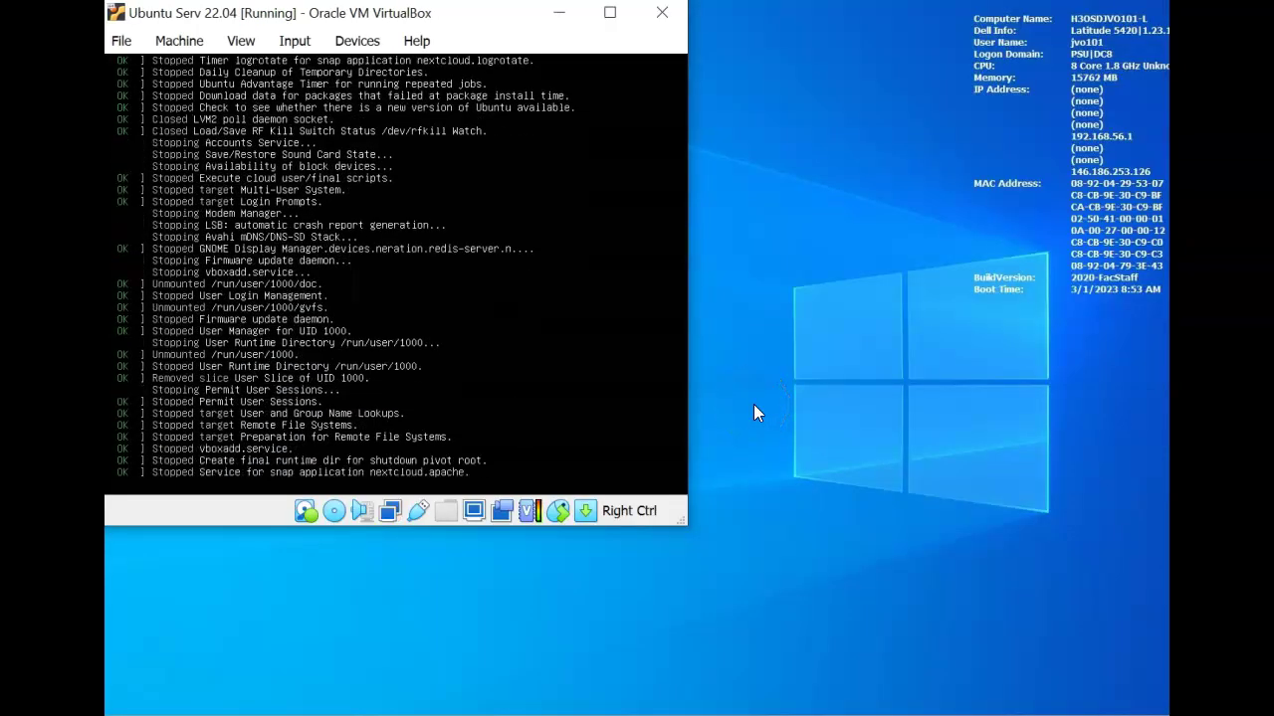
# - Return to the VirtualBox Manager and open the network settings of the Ubuntu Serv 22.04 virtual machine
pyautogui.click(609, 715)
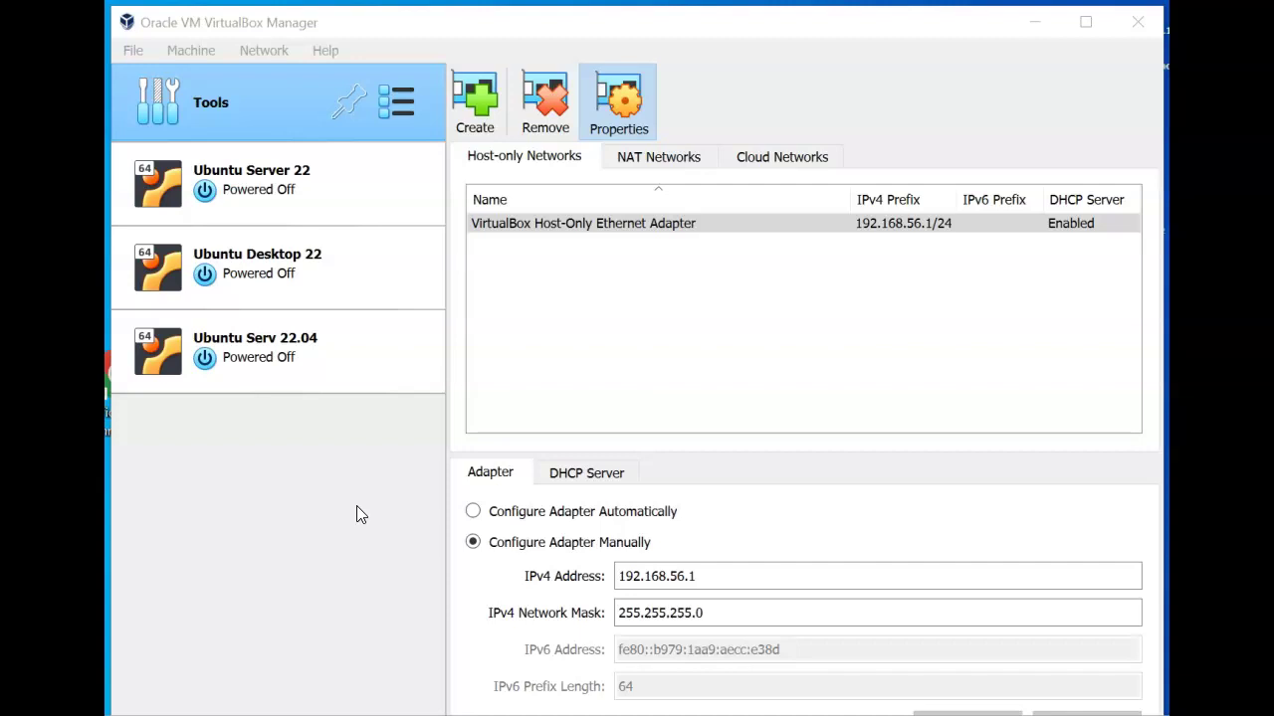
pyautogui.click(233, 384)
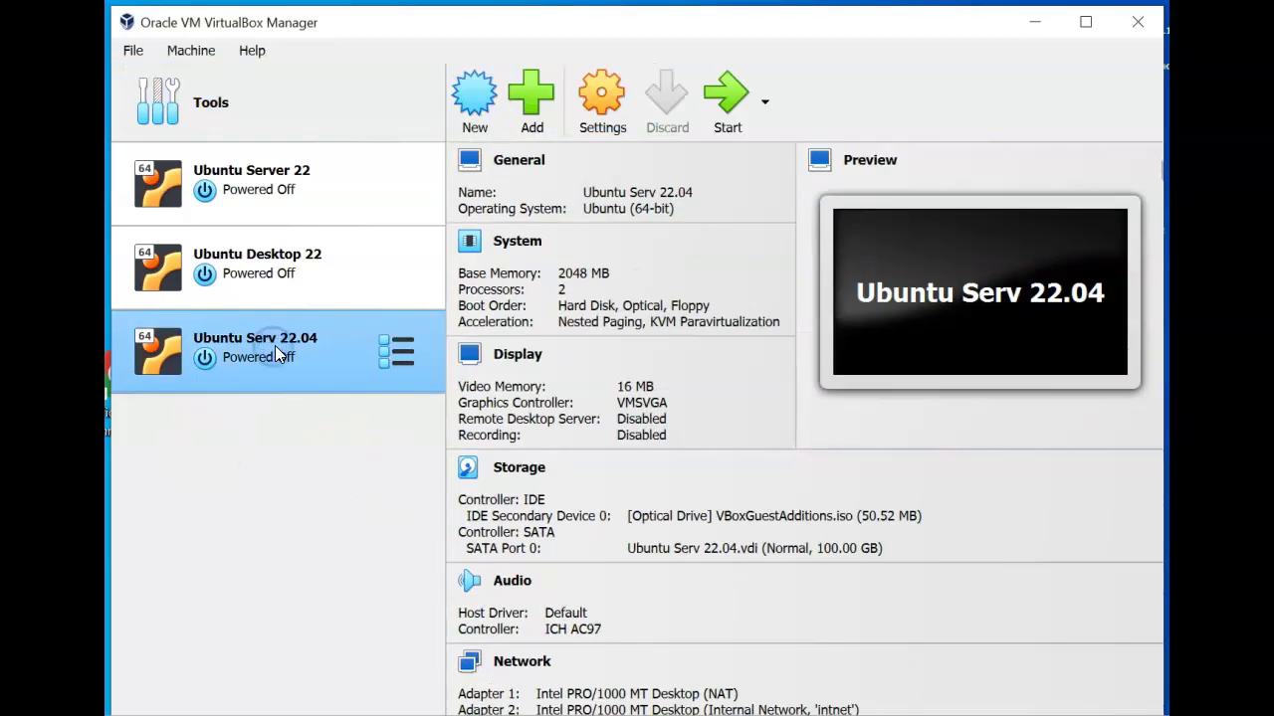
pyautogui.click(235, 446)
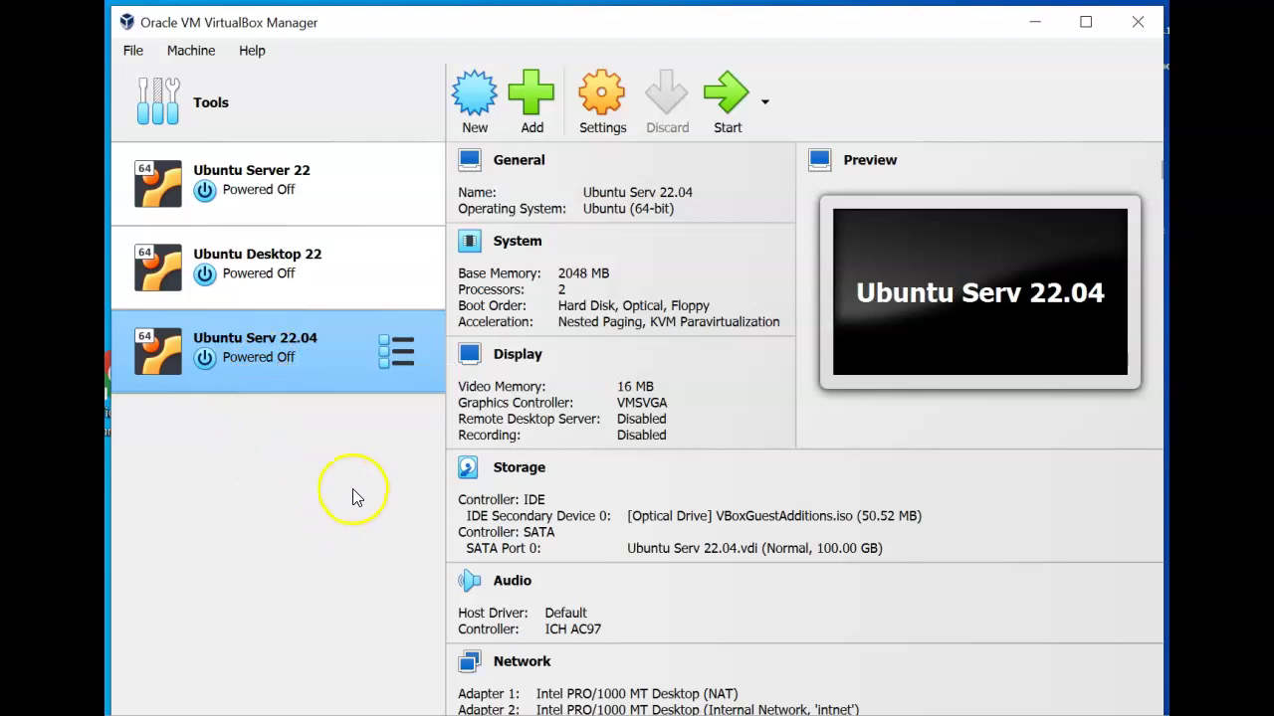
pyautogui.click(610, 95)
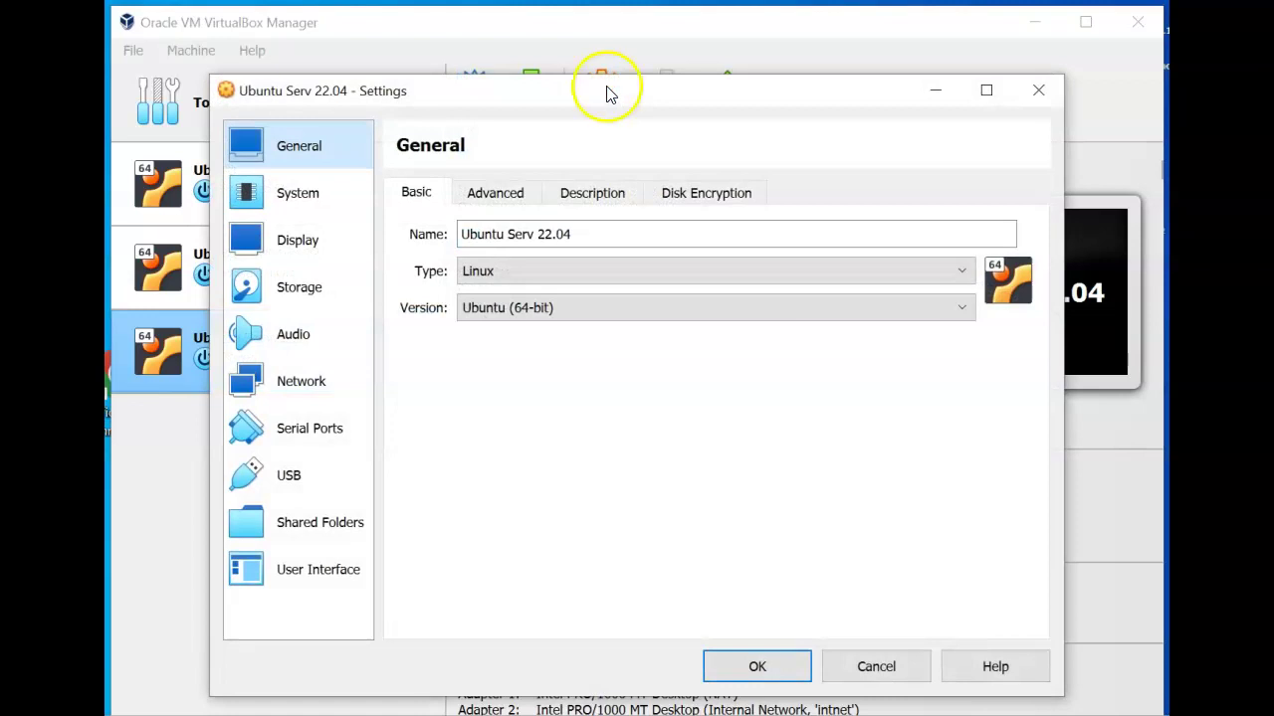
pyautogui.click(324, 379)
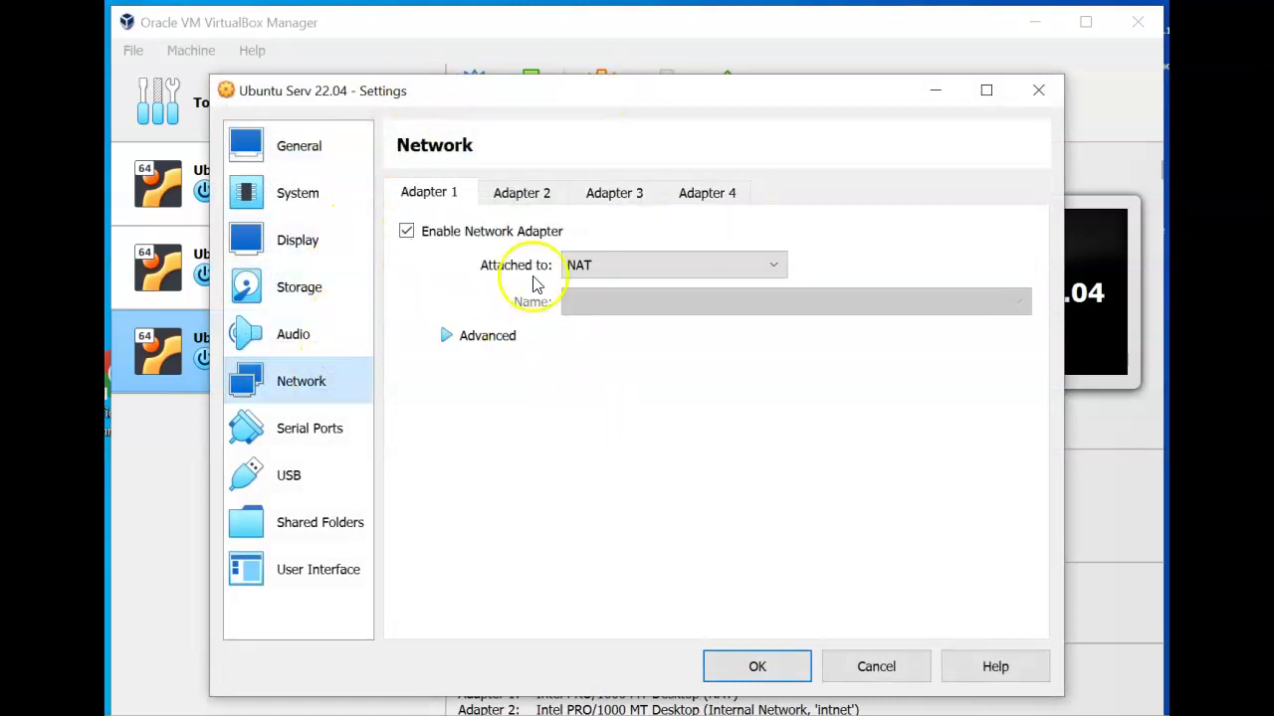
# - Disable network Adapter 2, check that Adapter 1 is attached to NAT, and save the virtual machine's settings
pyautogui.click(535, 195)
pyautogui.click(441, 191)
pyautogui.click(508, 195)
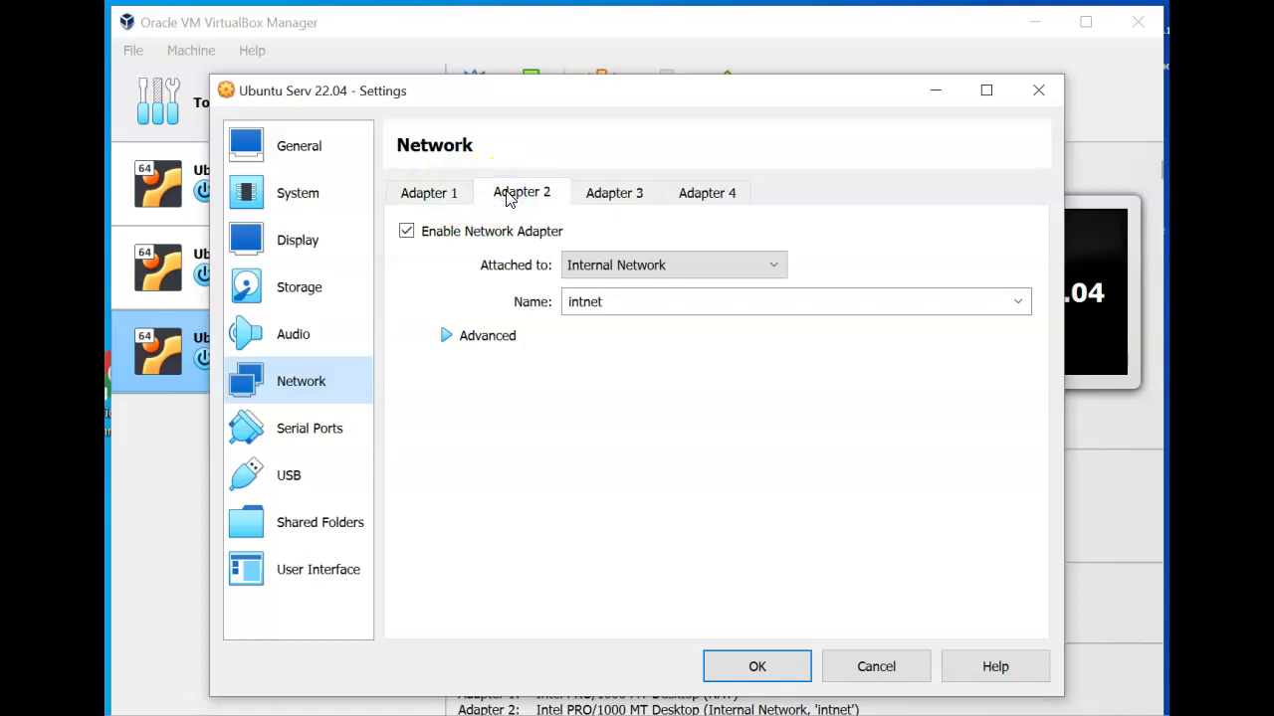
pyautogui.click(407, 232)
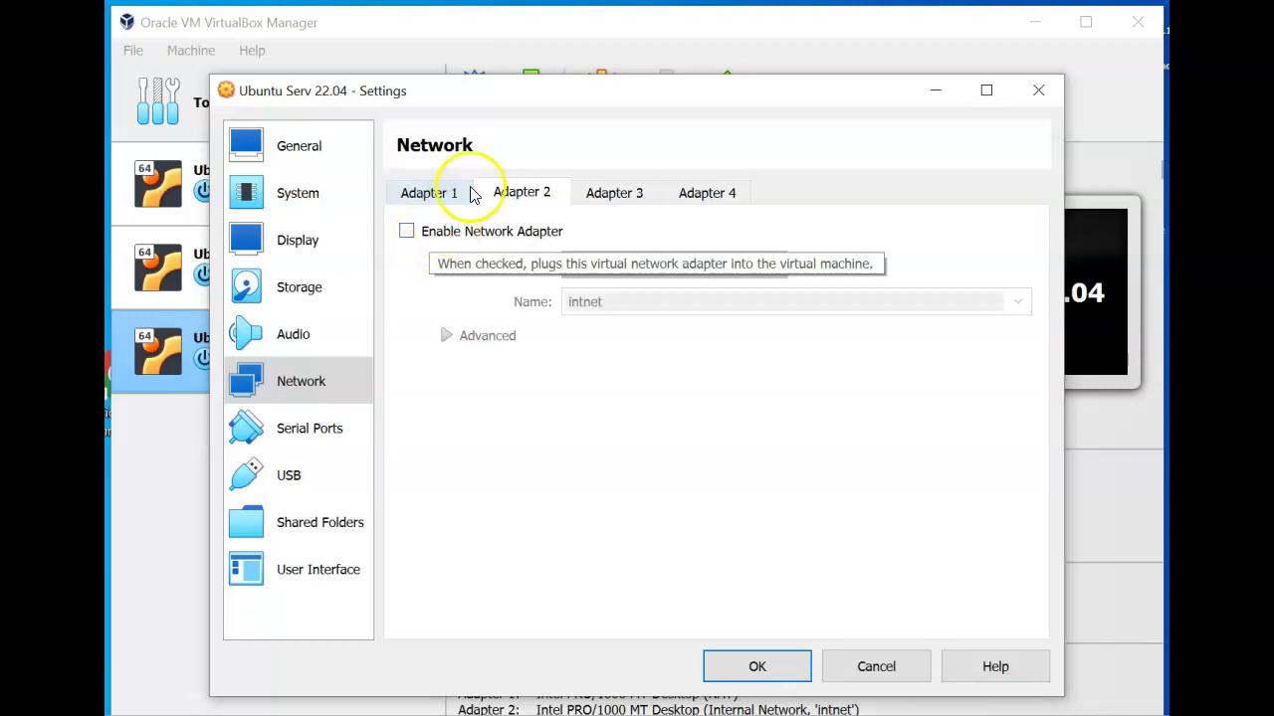
pyautogui.click(429, 193)
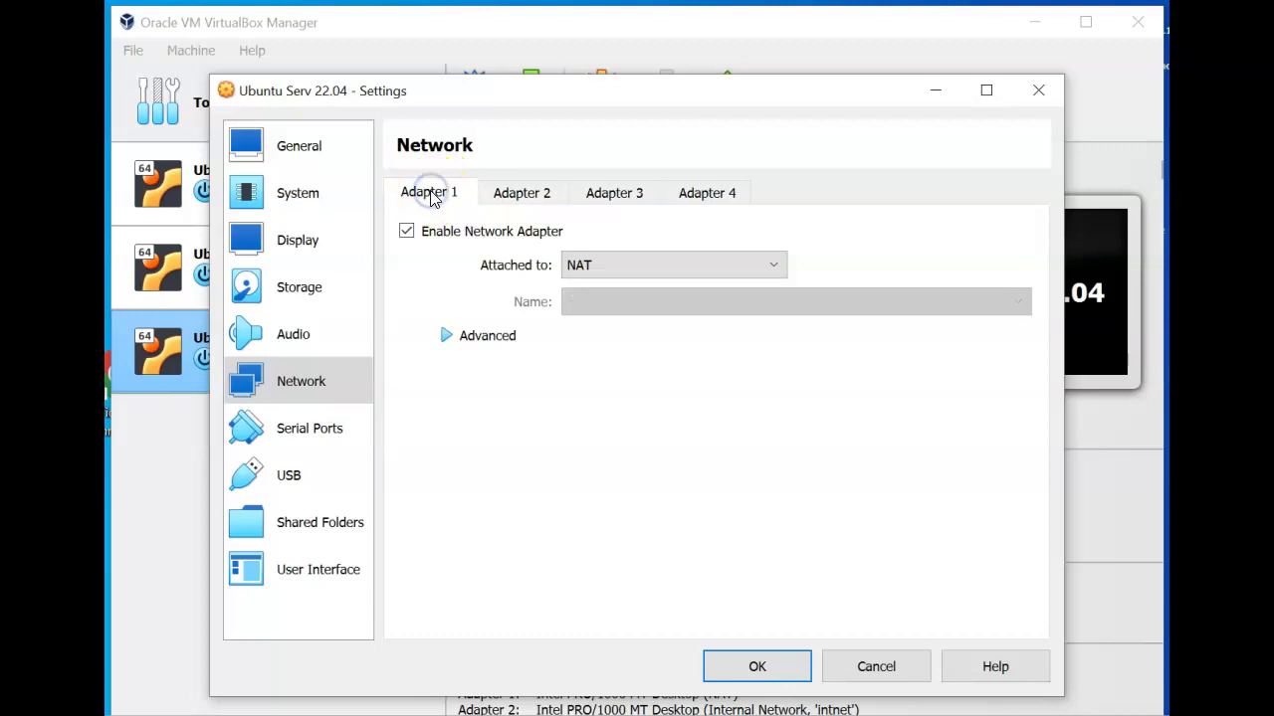
pyautogui.click(539, 198)
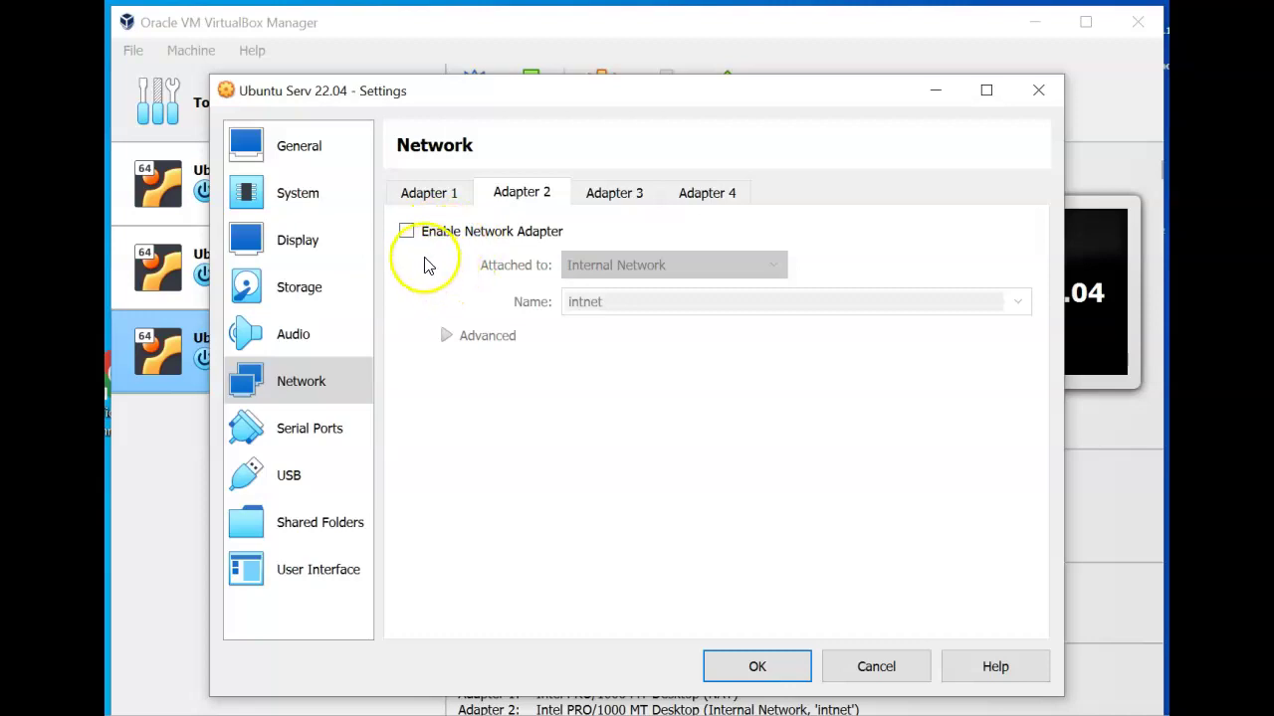
pyautogui.click(428, 192)
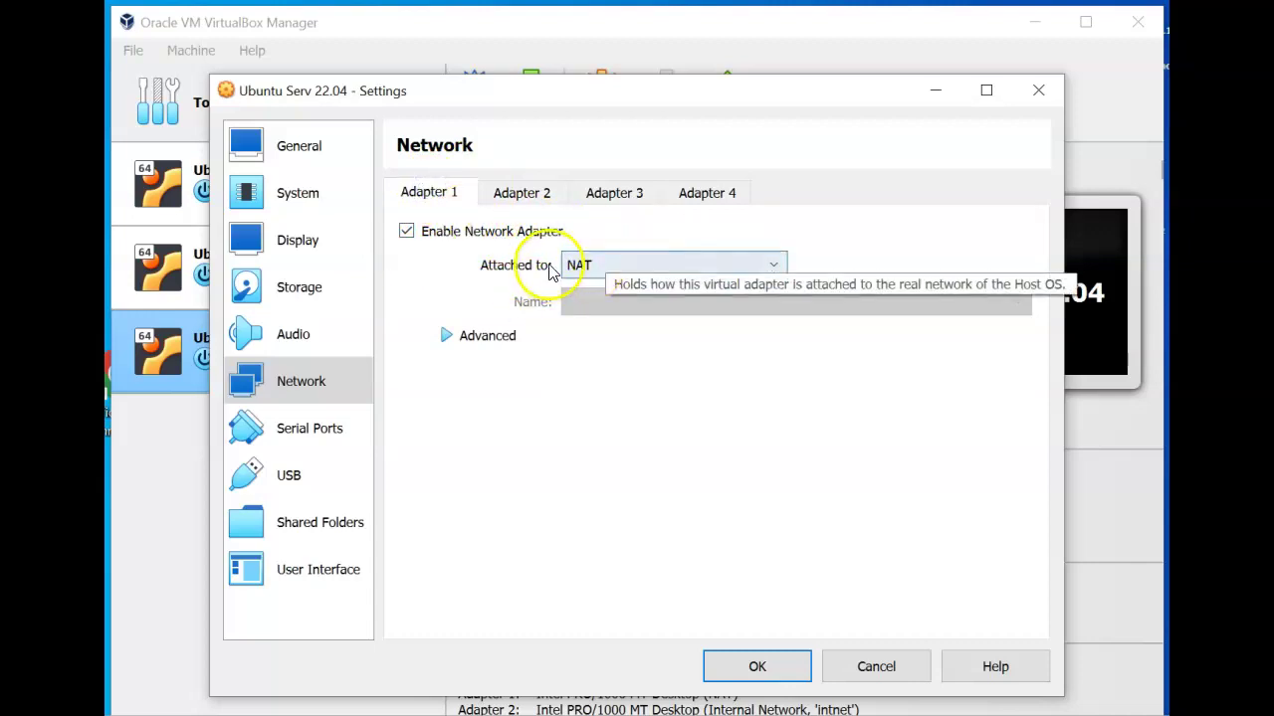
pyautogui.click(757, 664)
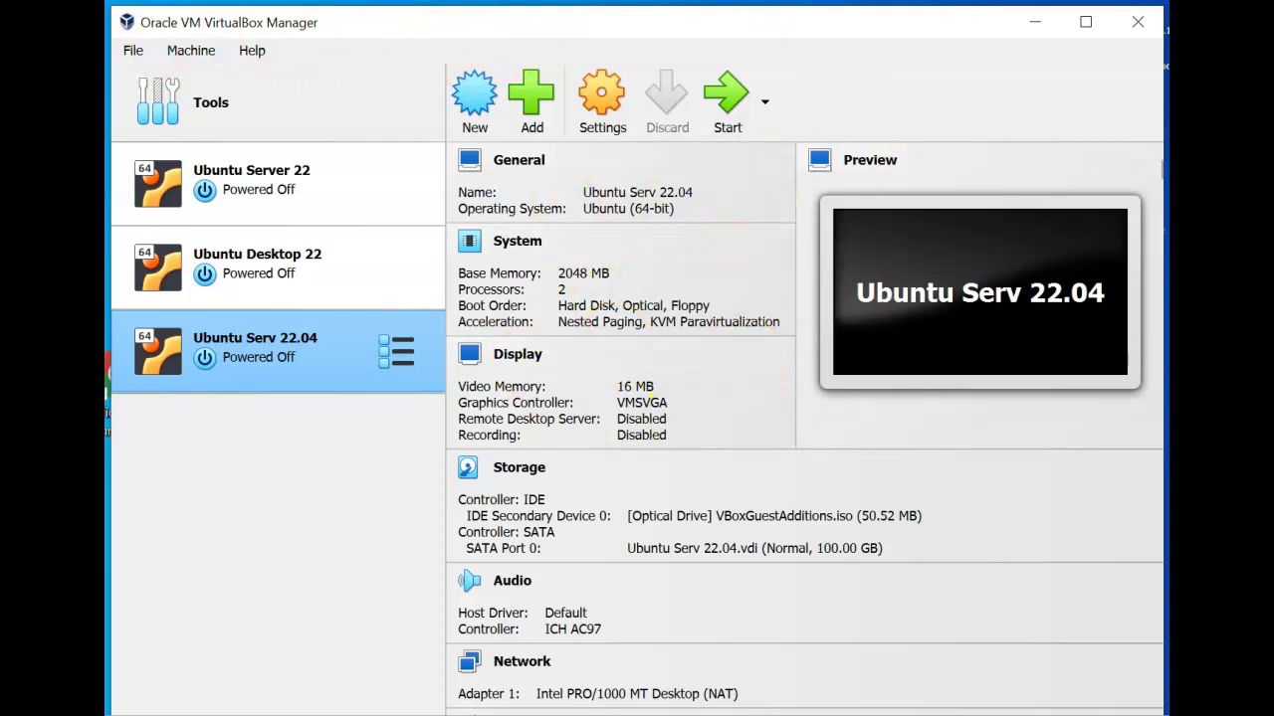
# - Open the Network Manager and display its list of NAT networks
pyautogui.click(139, 52)
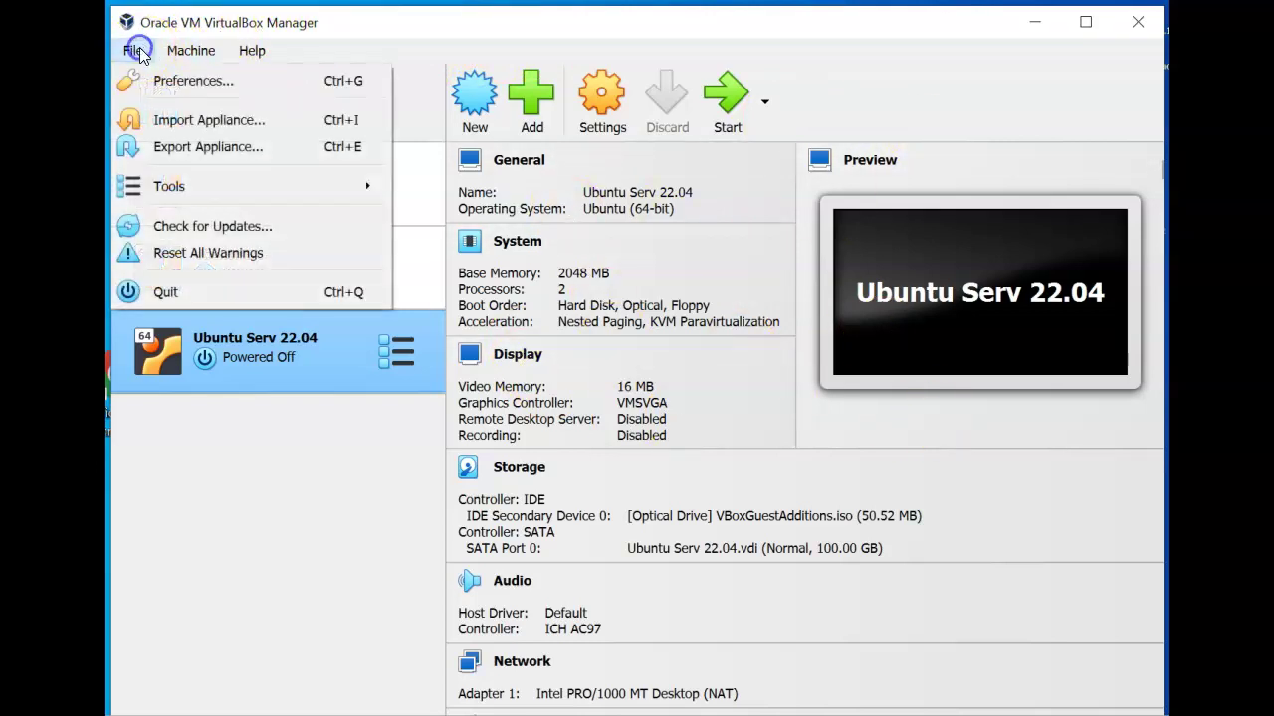
pyautogui.moveTo(168, 186)
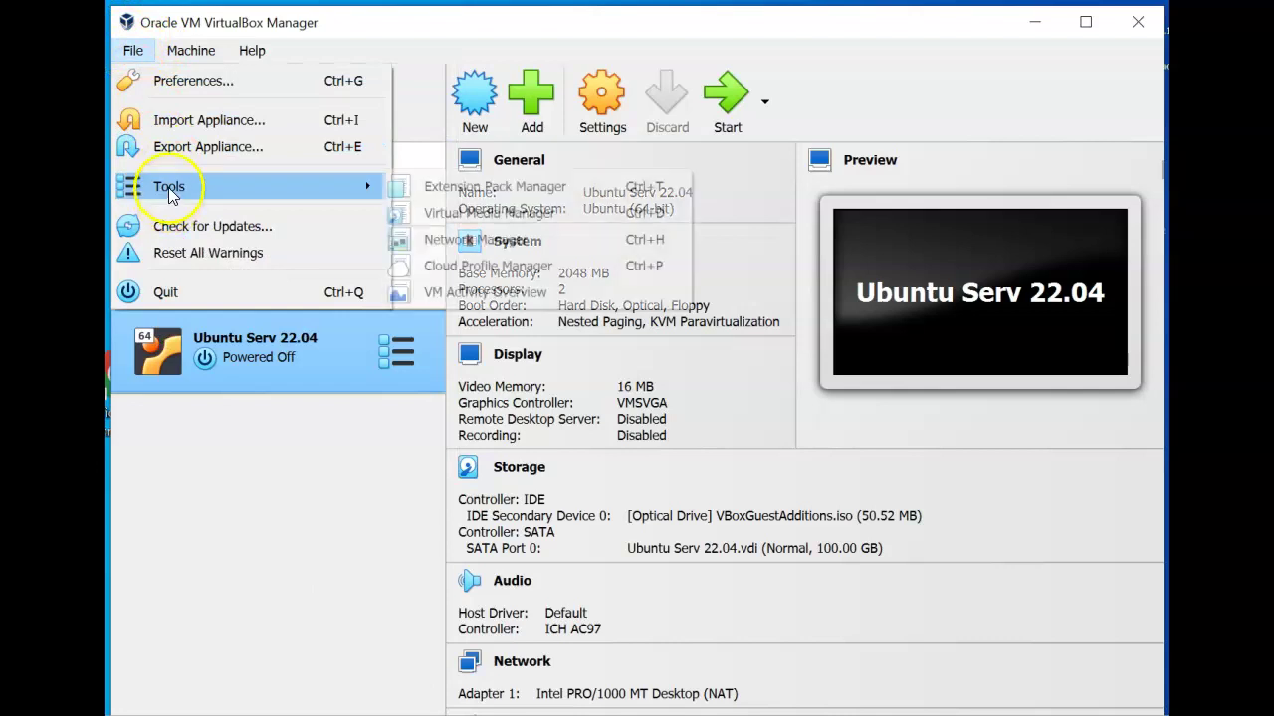
pyautogui.click(475, 242)
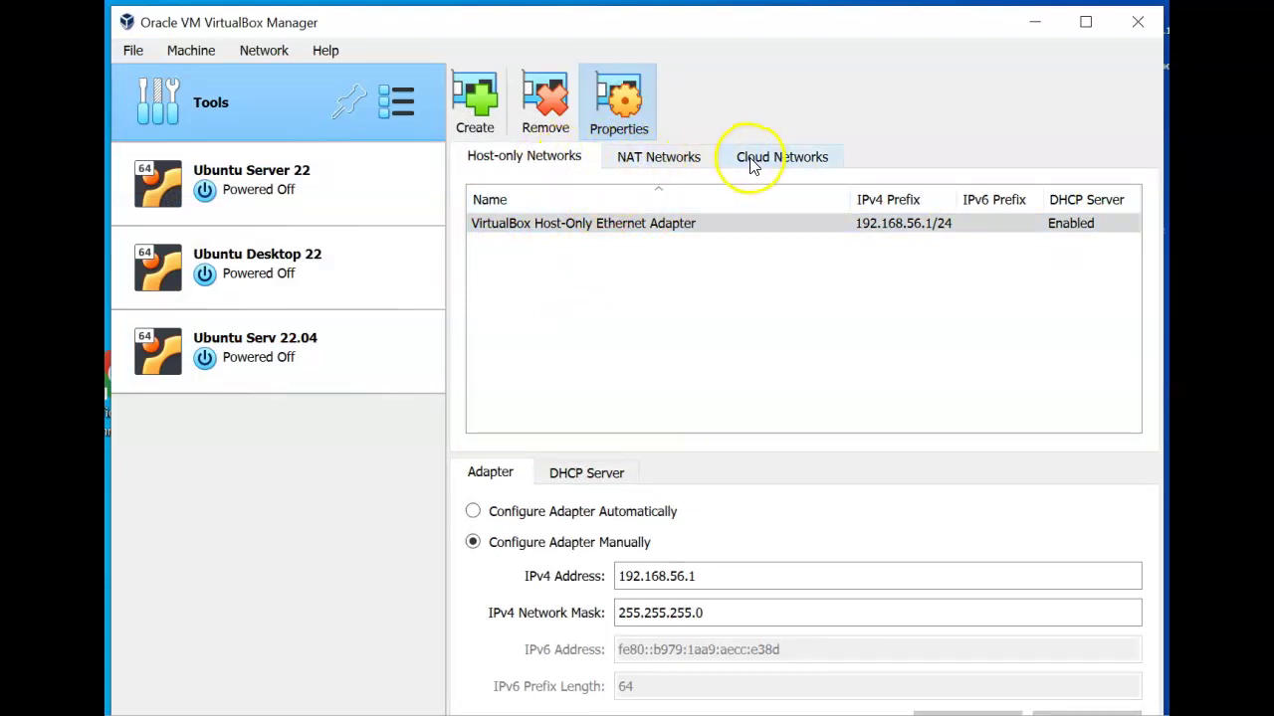
pyautogui.click(635, 161)
pyautogui.click(743, 164)
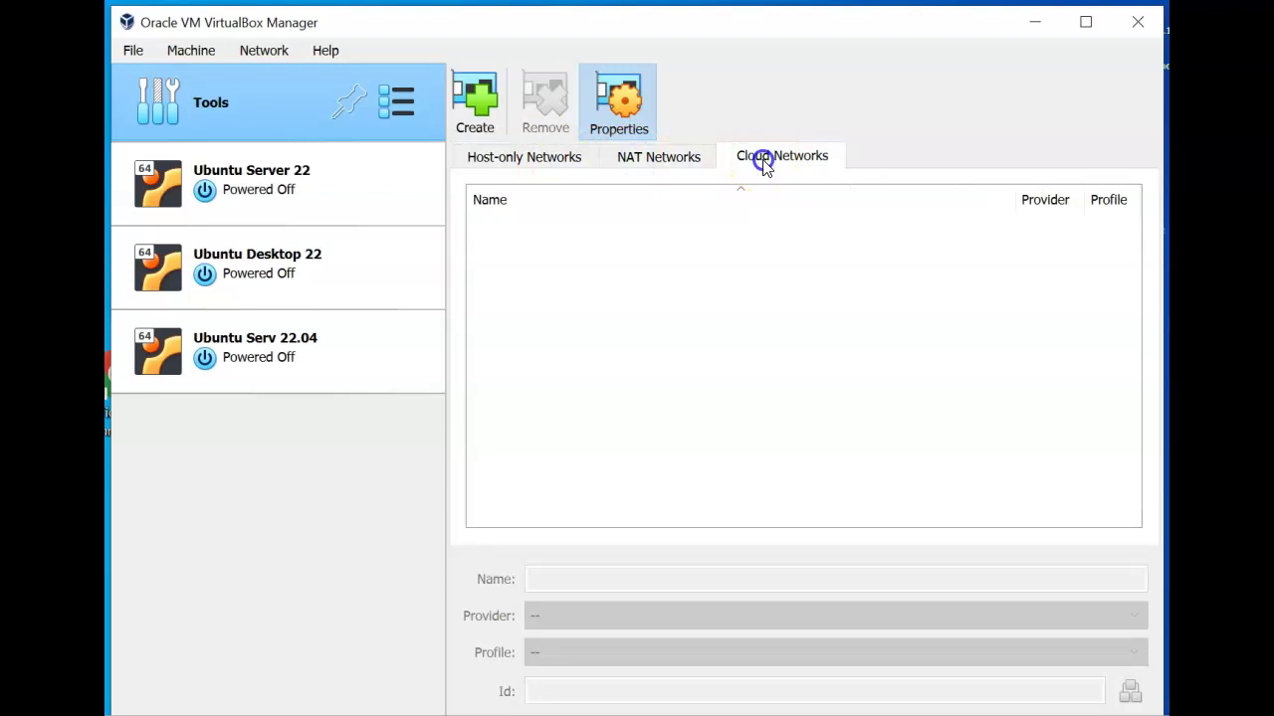
pyautogui.click(656, 167)
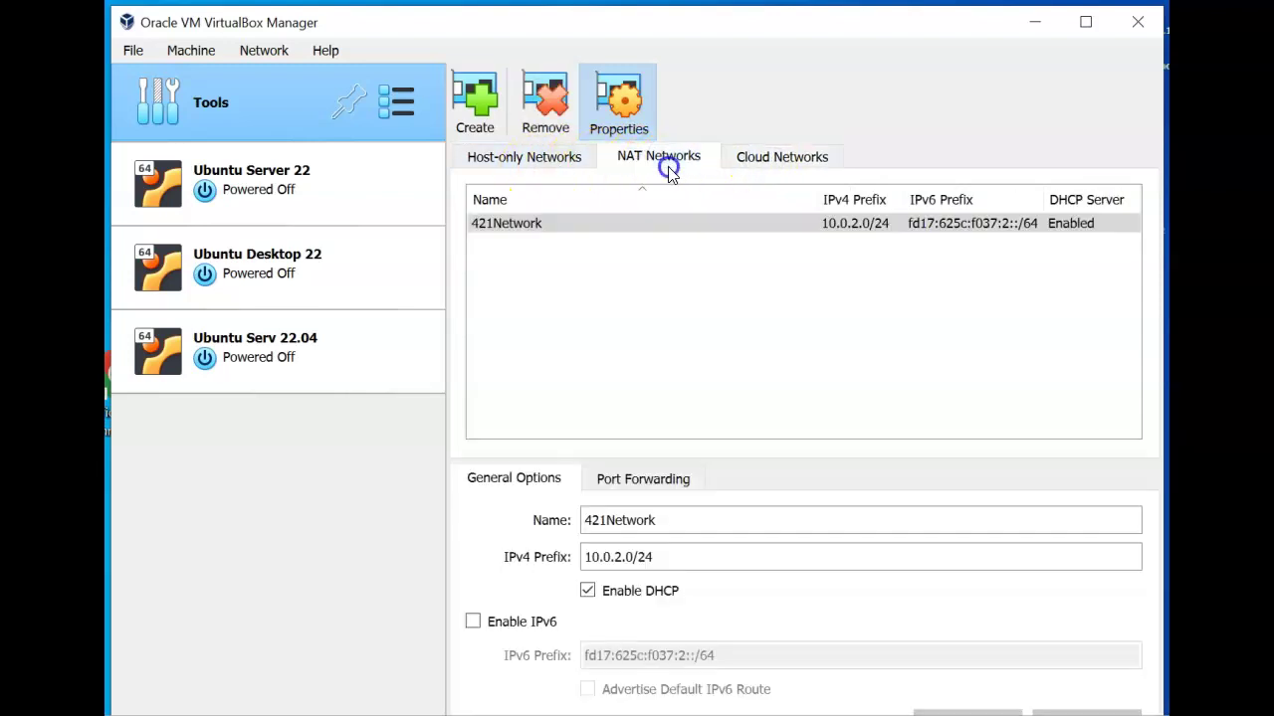
# - Create an additional NAT network alongside 421Network and select it
pyautogui.click(667, 157)
pyautogui.click(654, 219)
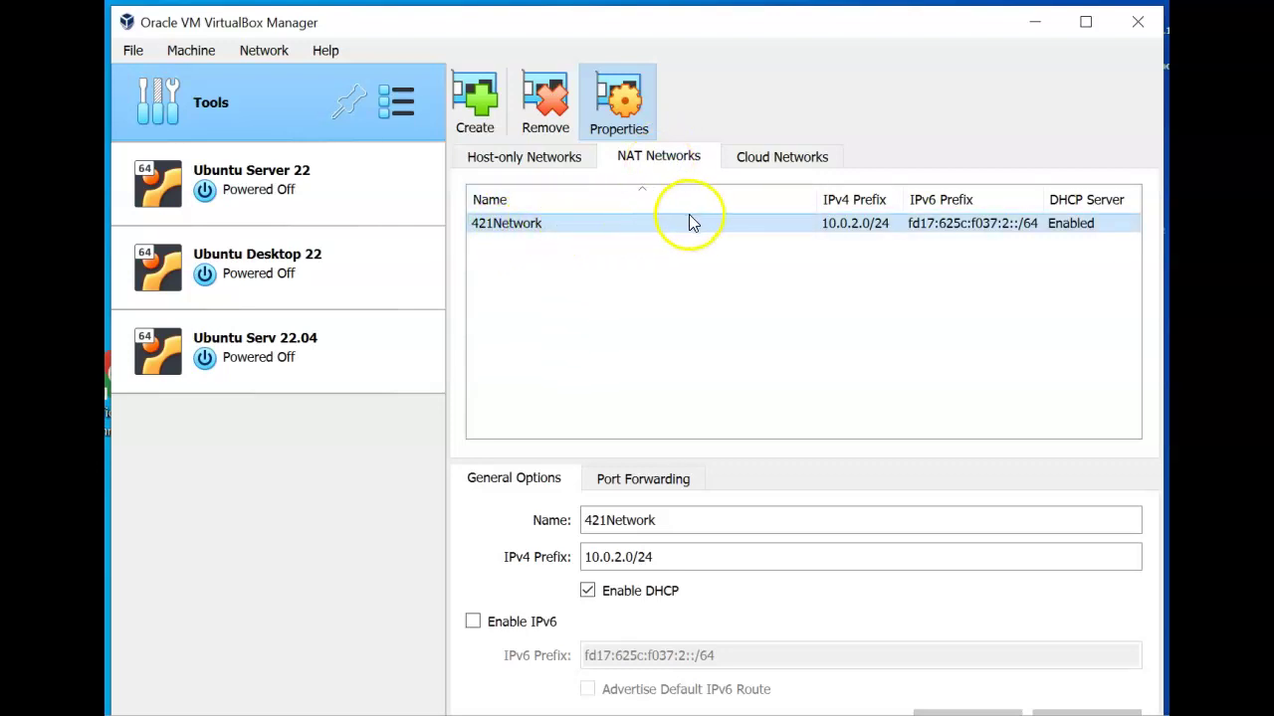
pyautogui.click(483, 107)
pyautogui.click(520, 243)
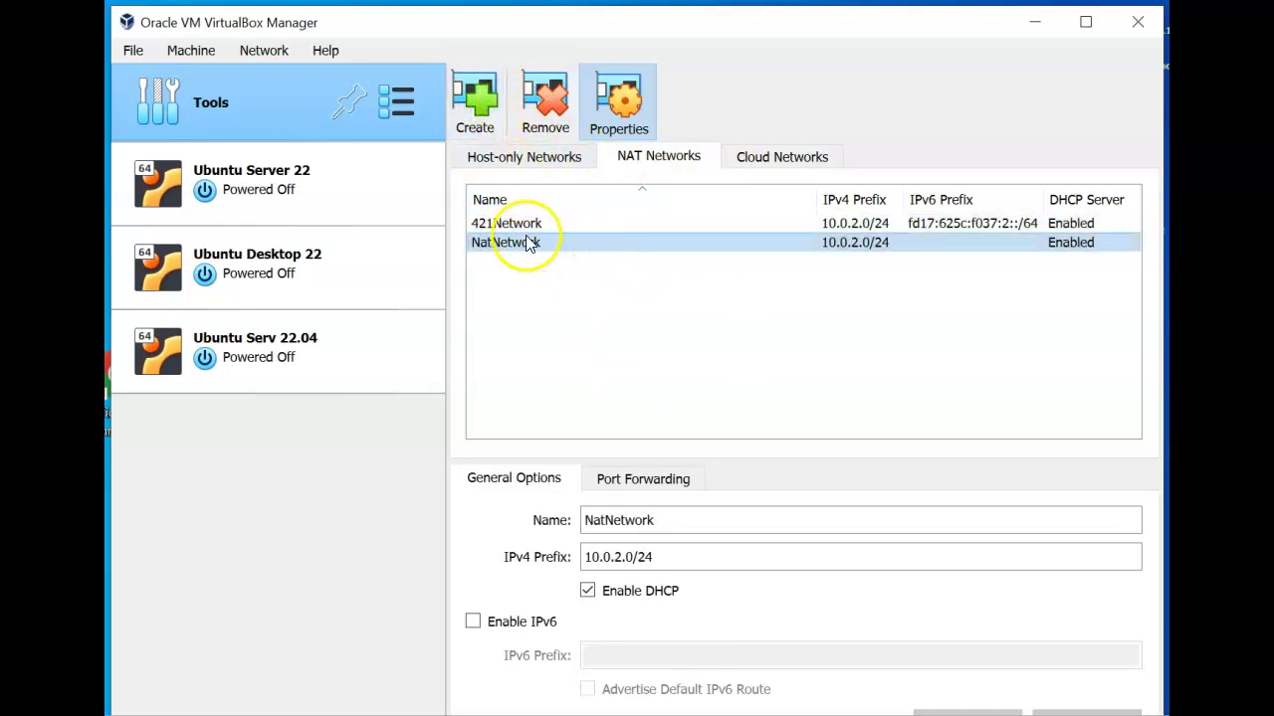
pyautogui.moveTo(532, 246)
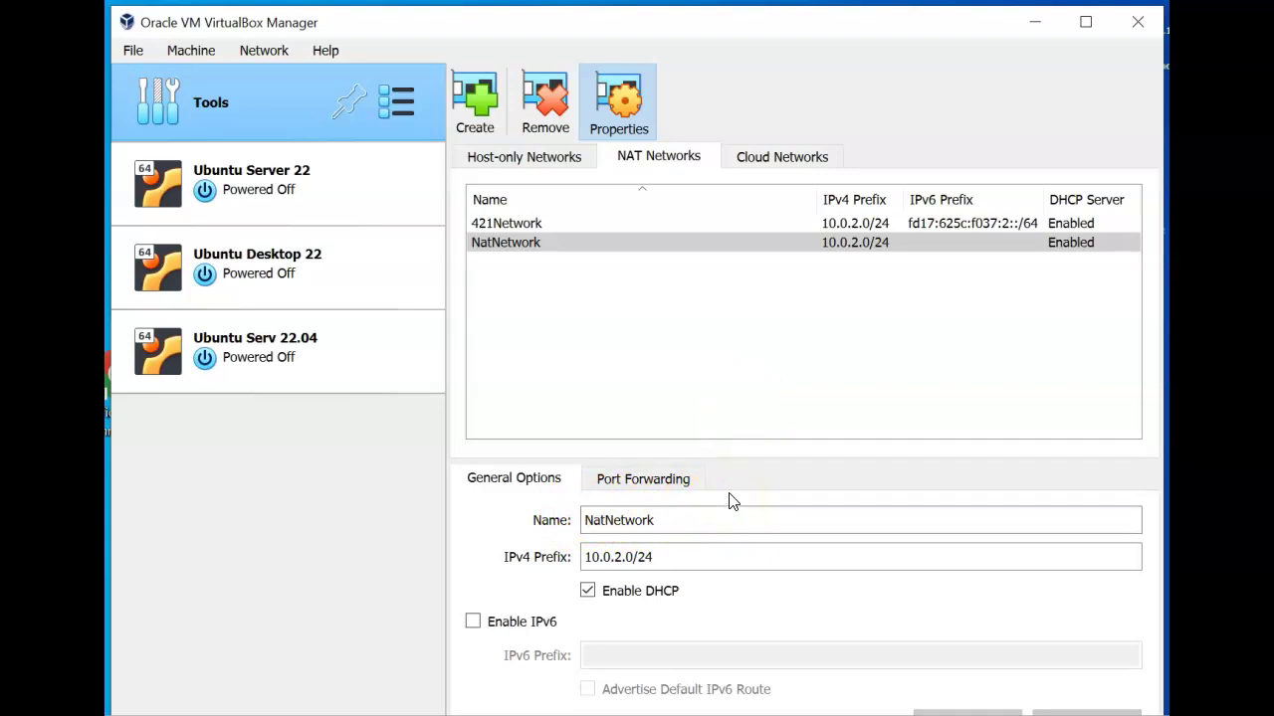
# - Examine the new NAT network's IPv4 prefix, its name and the actions available for it
pyautogui.click(609, 557)
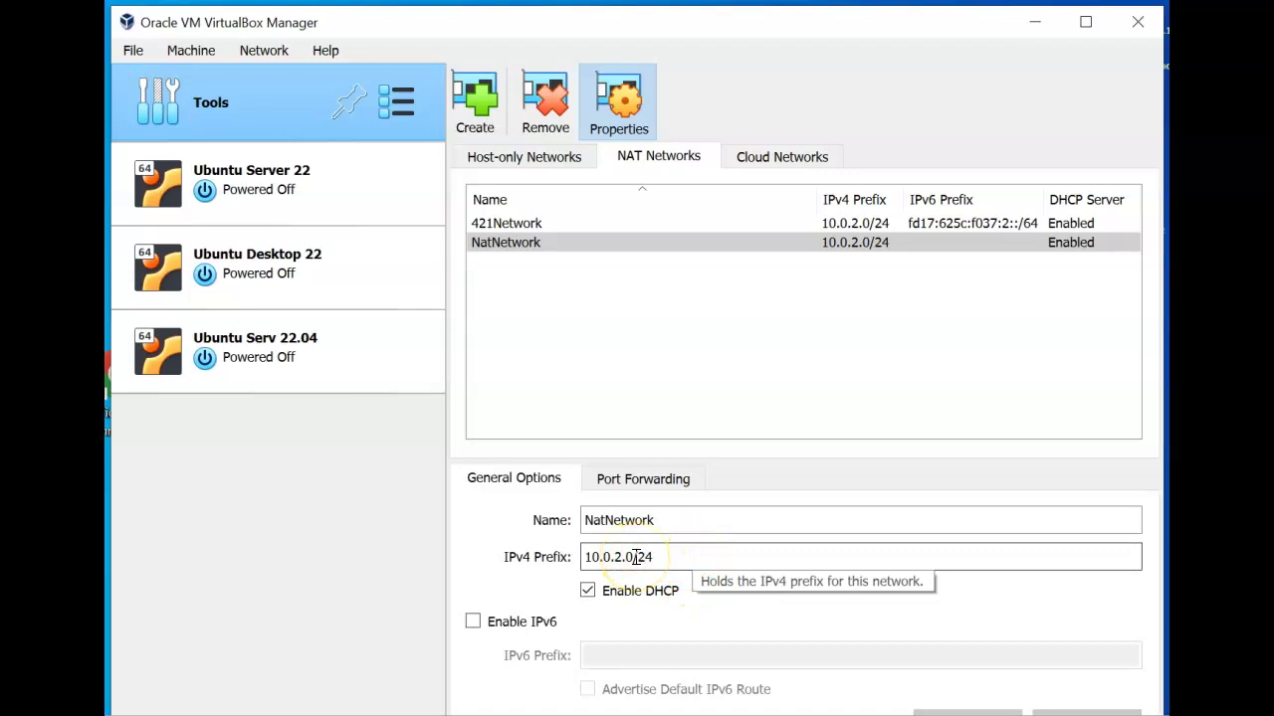
pyautogui.click(667, 557)
pyautogui.click(668, 556)
pyautogui.click(669, 558)
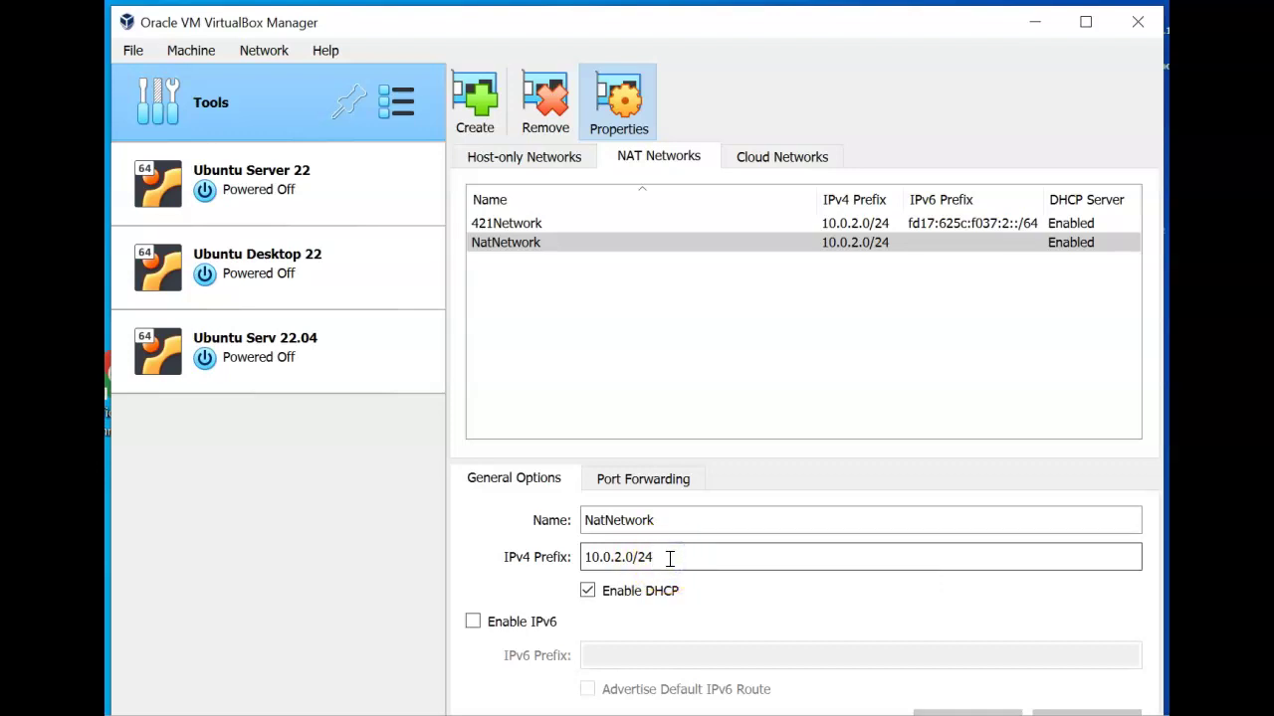
pyautogui.click(680, 524)
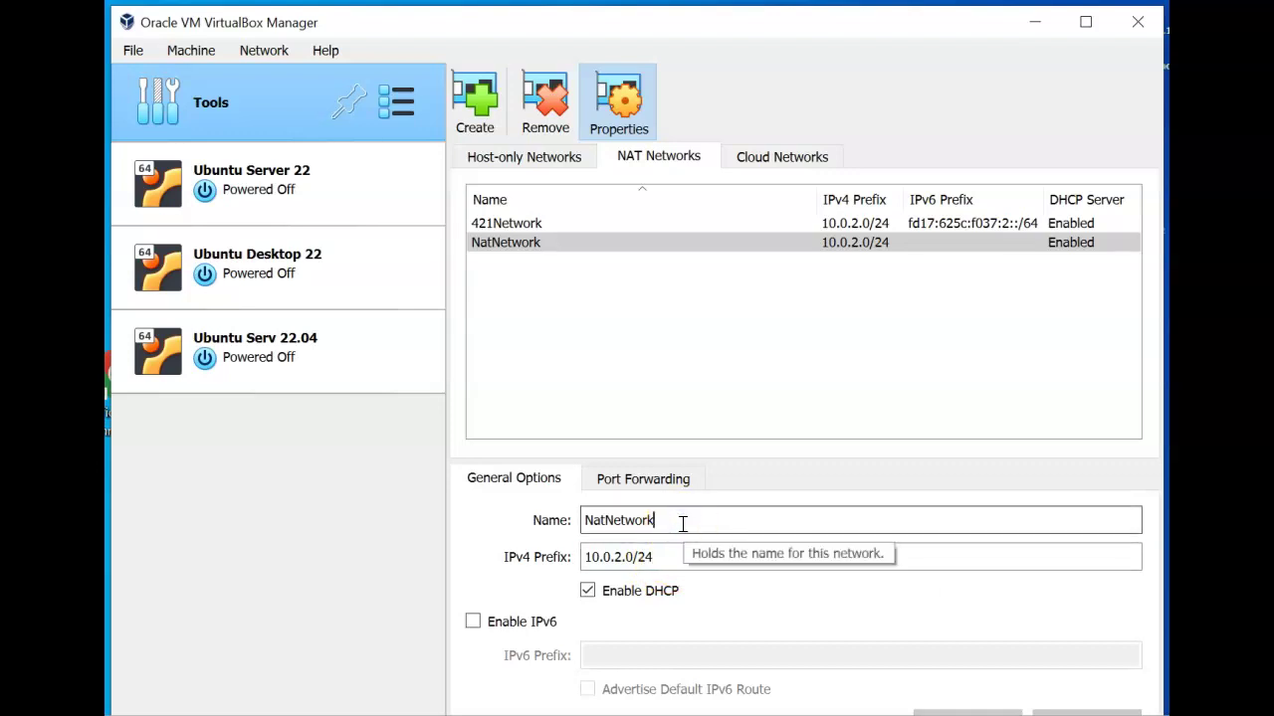
pyautogui.moveTo(687, 520); pyautogui.dragTo(577, 519)
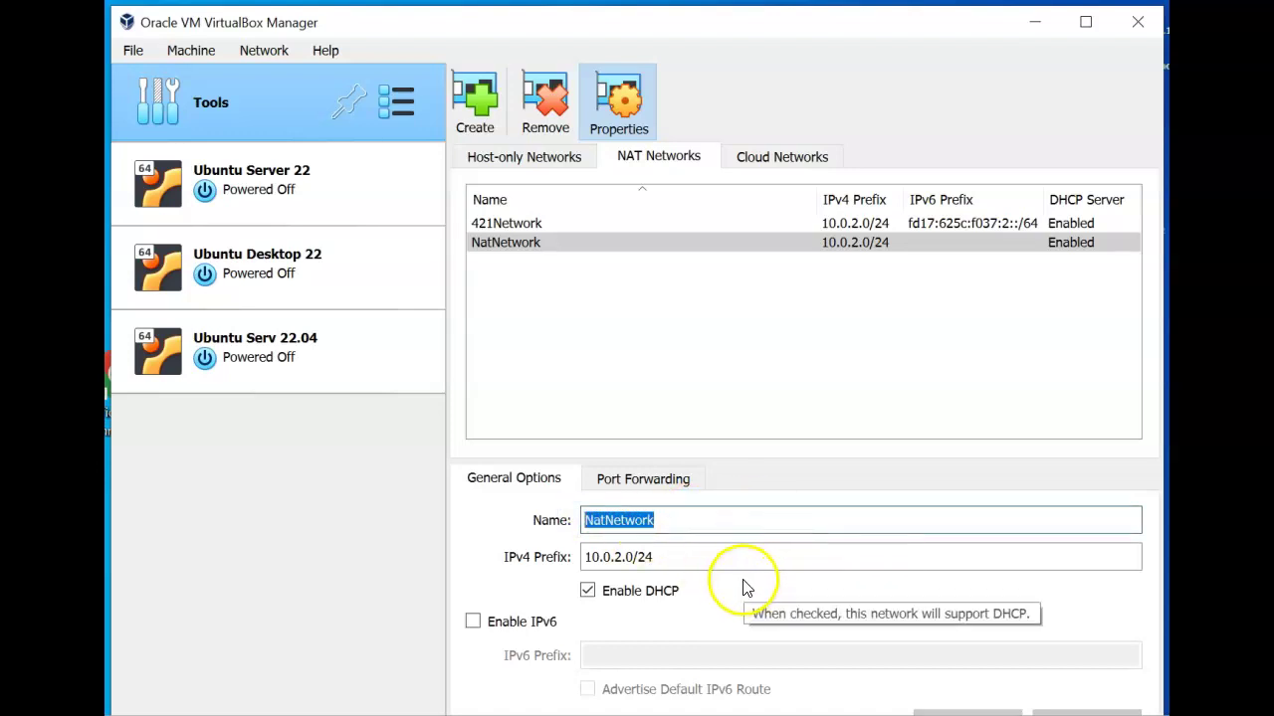
pyautogui.click(566, 284)
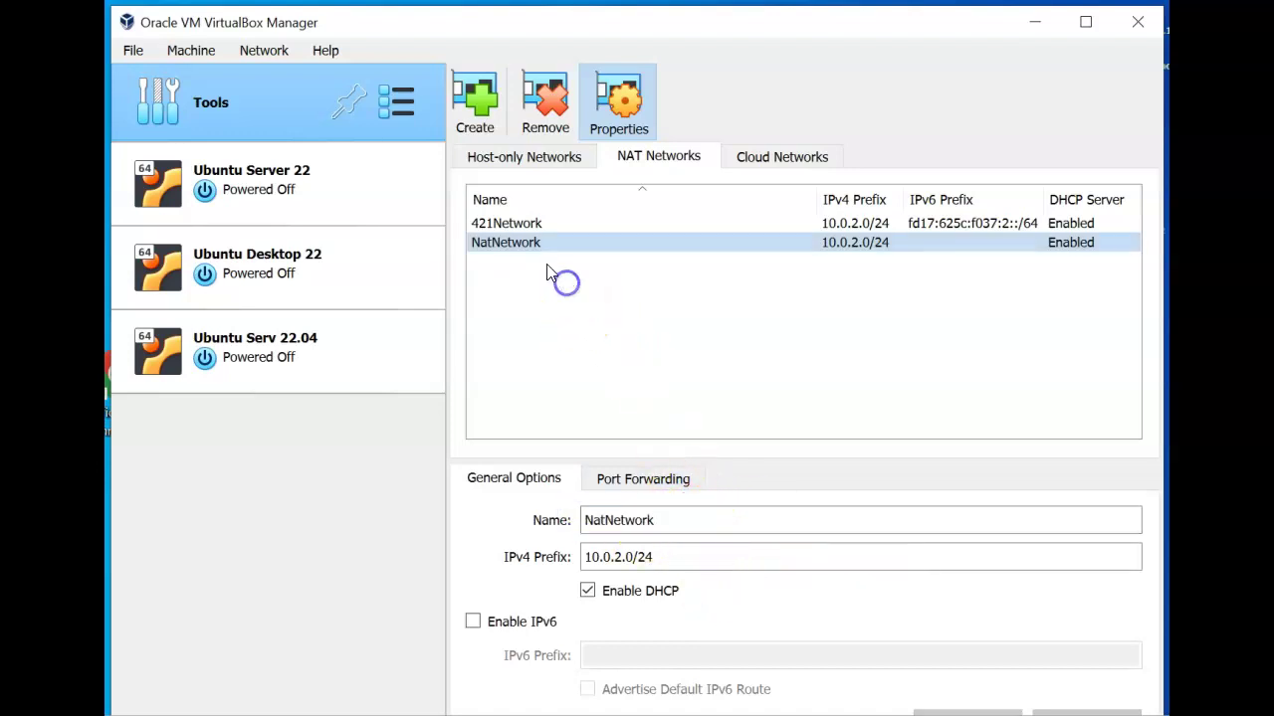
pyautogui.rightClick(497, 242)
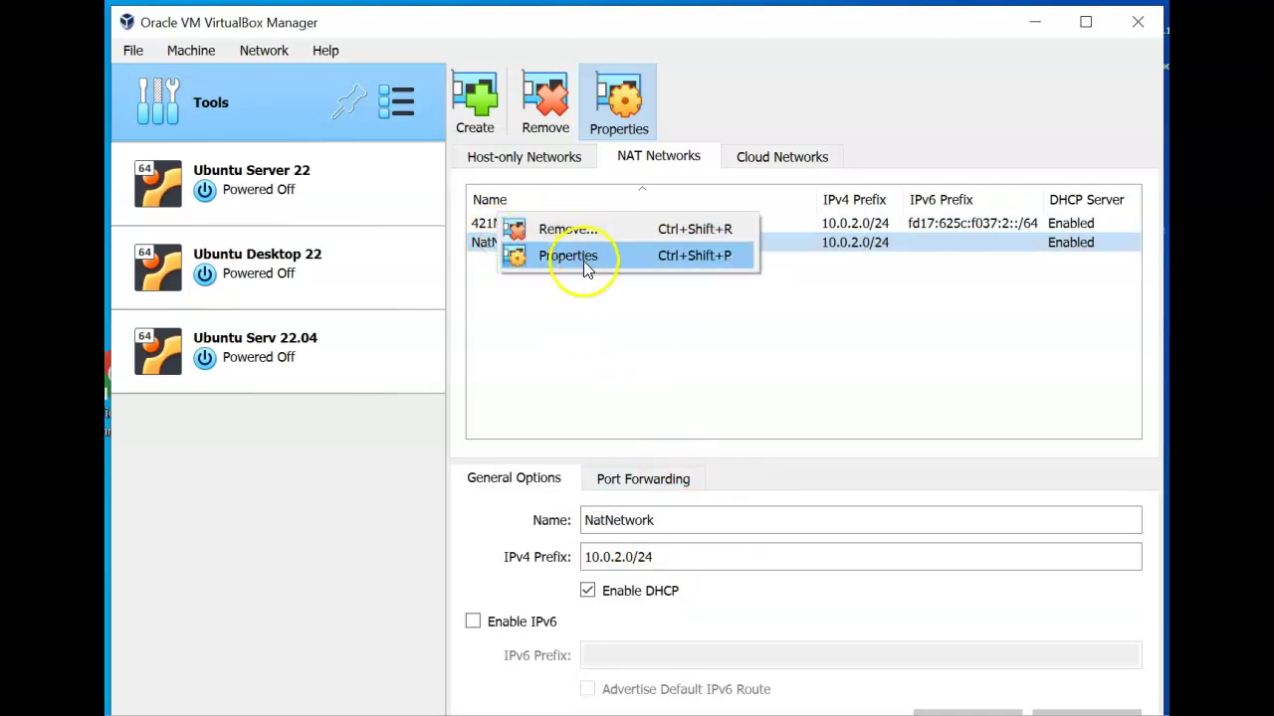
pyautogui.click(659, 384)
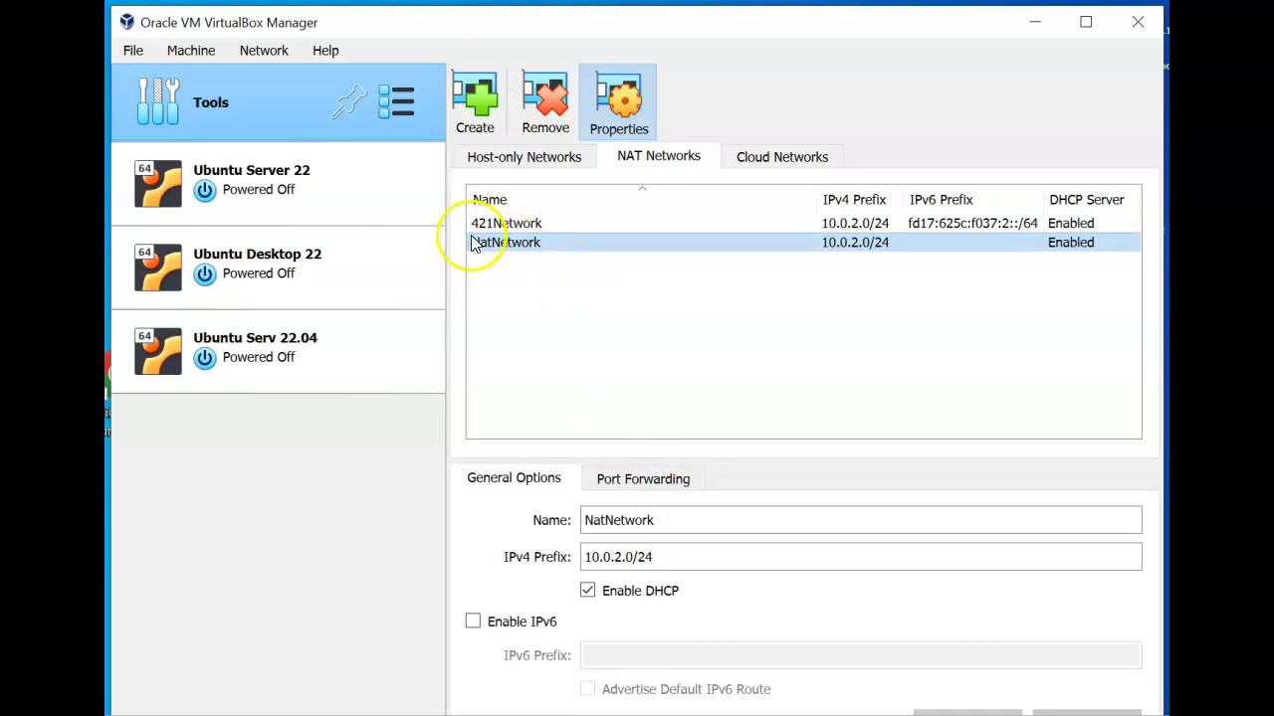
# - Compare the general options of 421Network with those of the new NAT network
pyautogui.moveTo(488, 234)
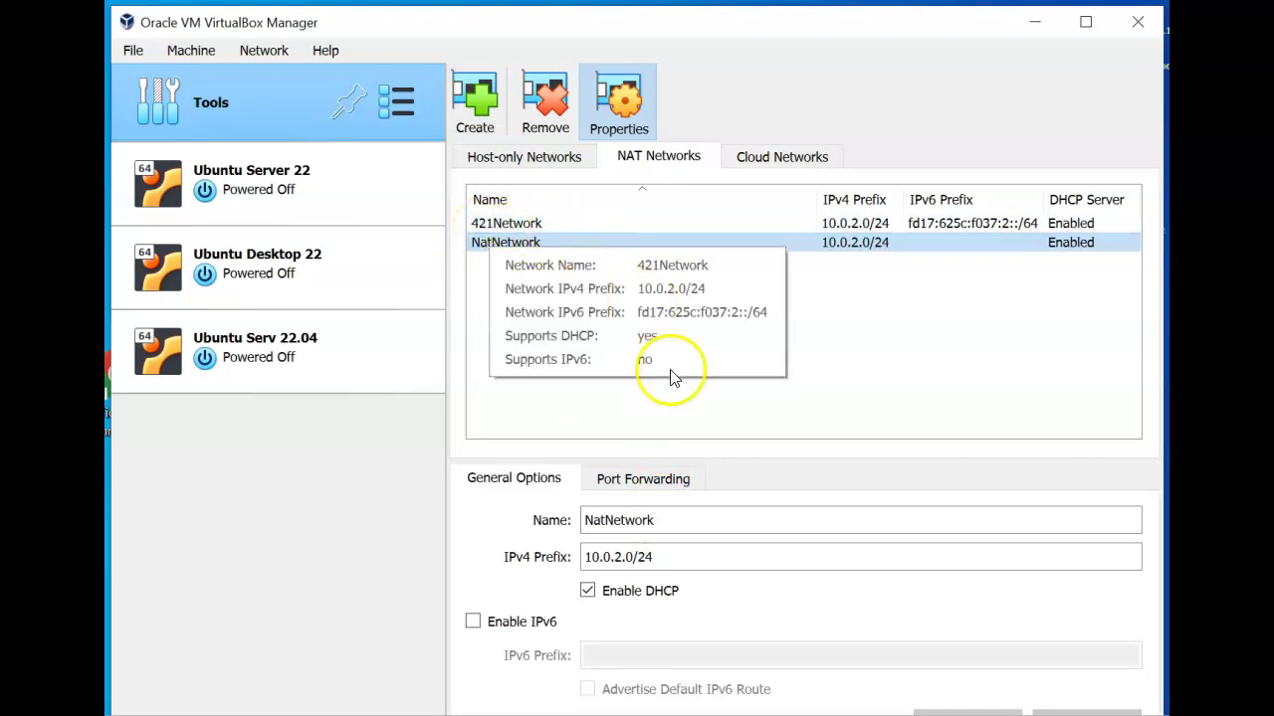
pyautogui.click(528, 224)
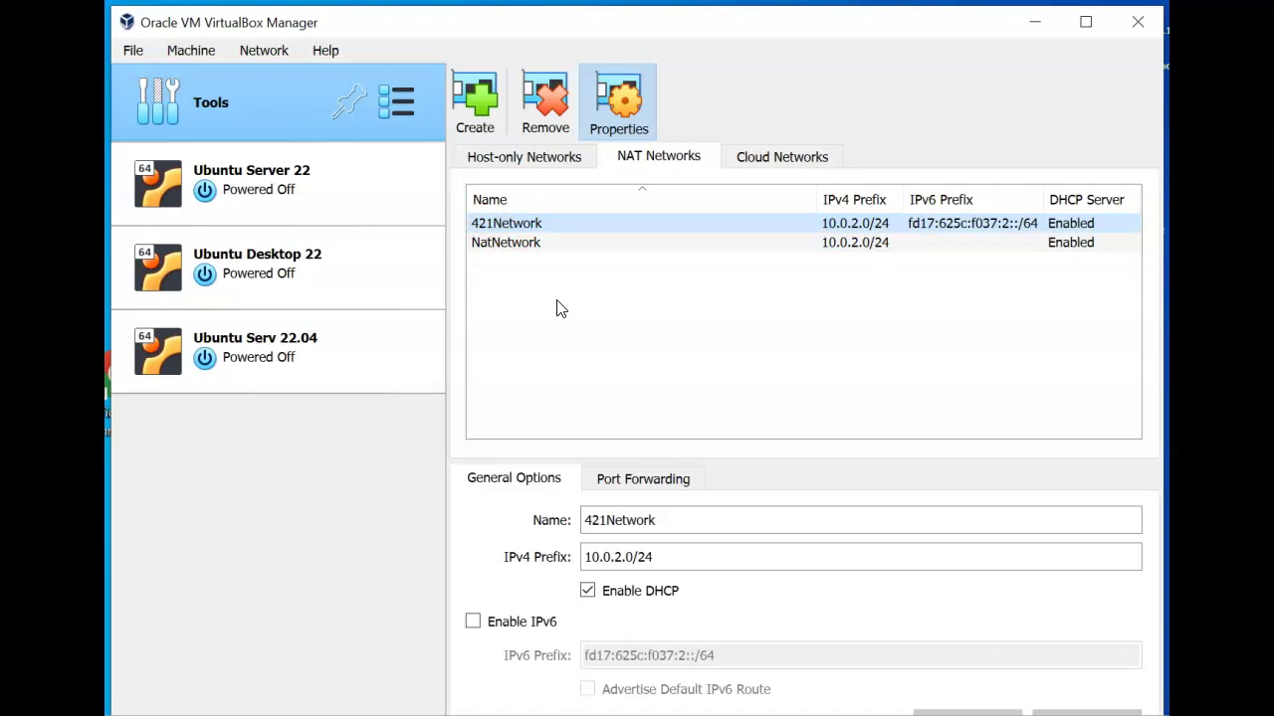
pyautogui.click(535, 242)
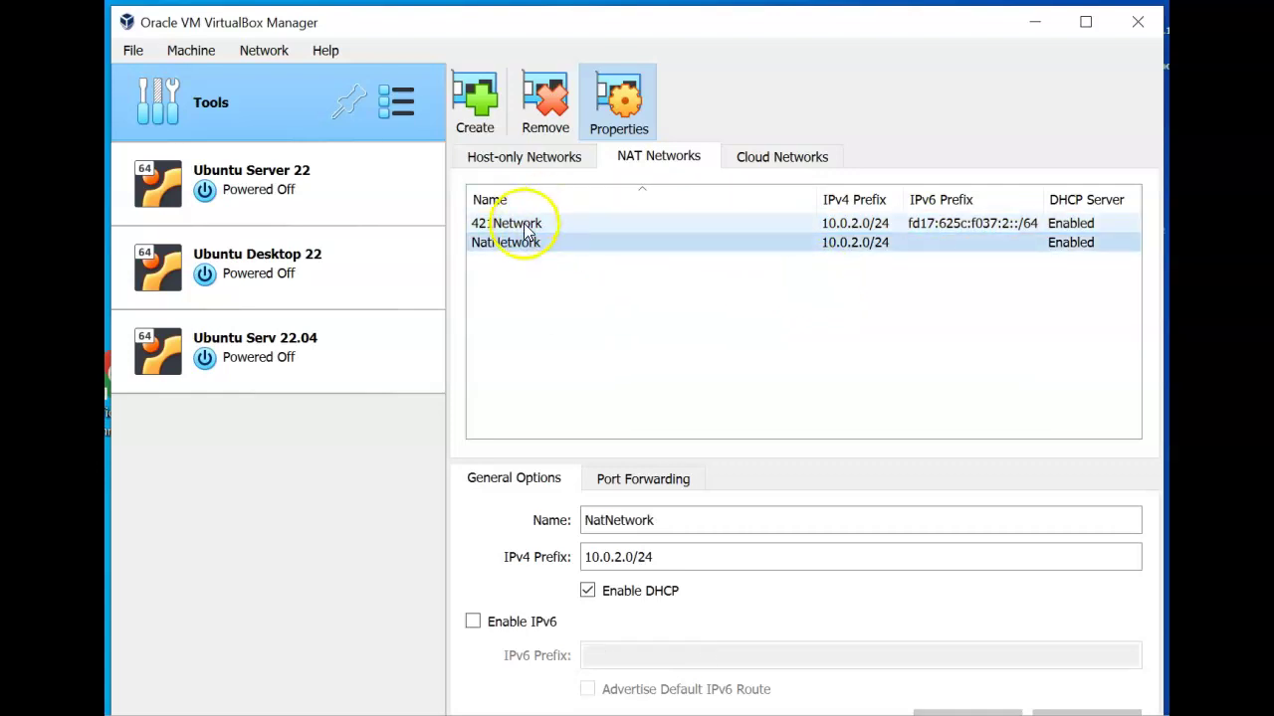
# - Remove the extra NAT network NatNetwork, leaving 421Network in place, and confirm the removal
pyautogui.click(544, 116)
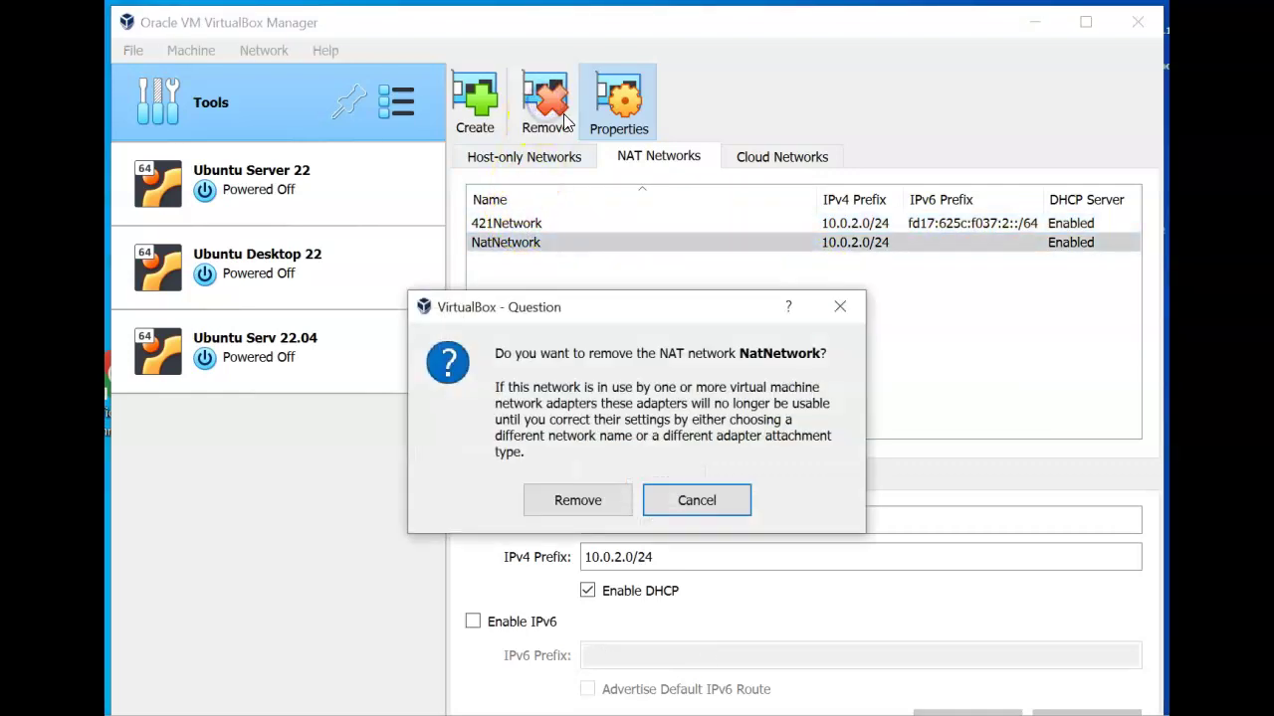
pyautogui.click(556, 502)
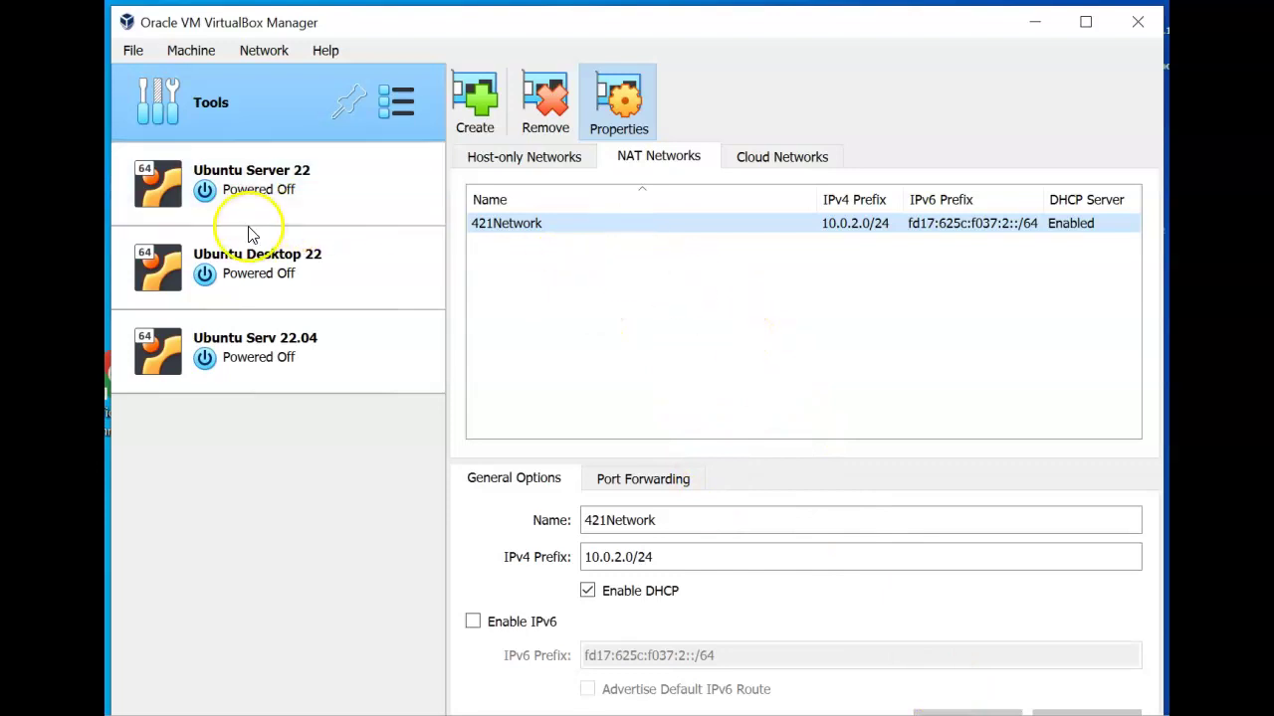
# - Attach Adapter 1 of the Ubuntu Serv 22.04 machine to the NAT Network 421Network and save the settings
pyautogui.click(259, 358)
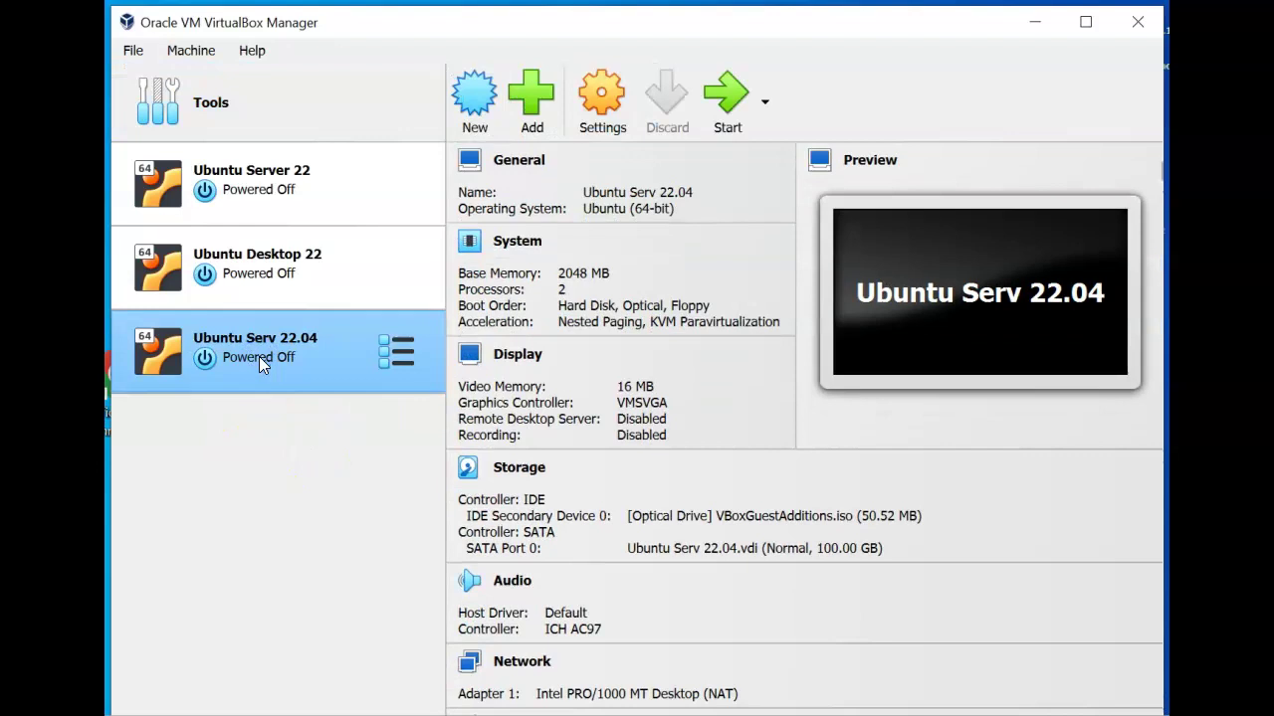
pyautogui.click(592, 107)
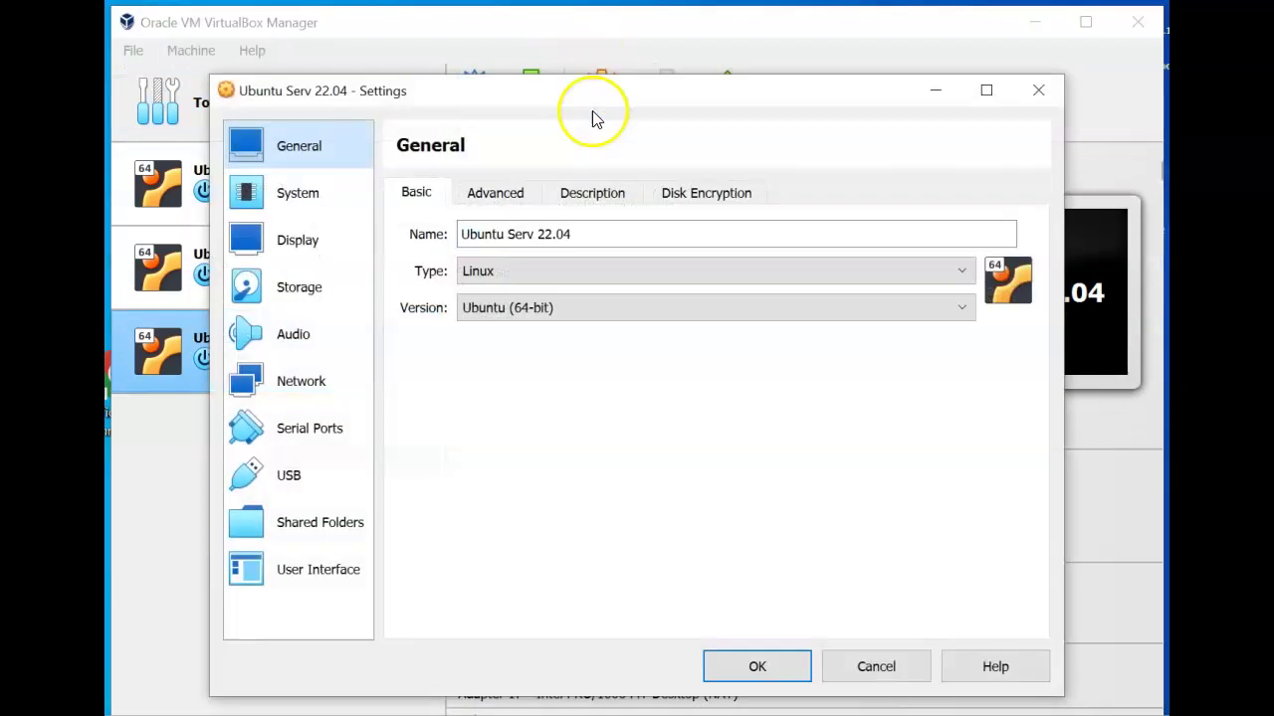
pyautogui.click(311, 374)
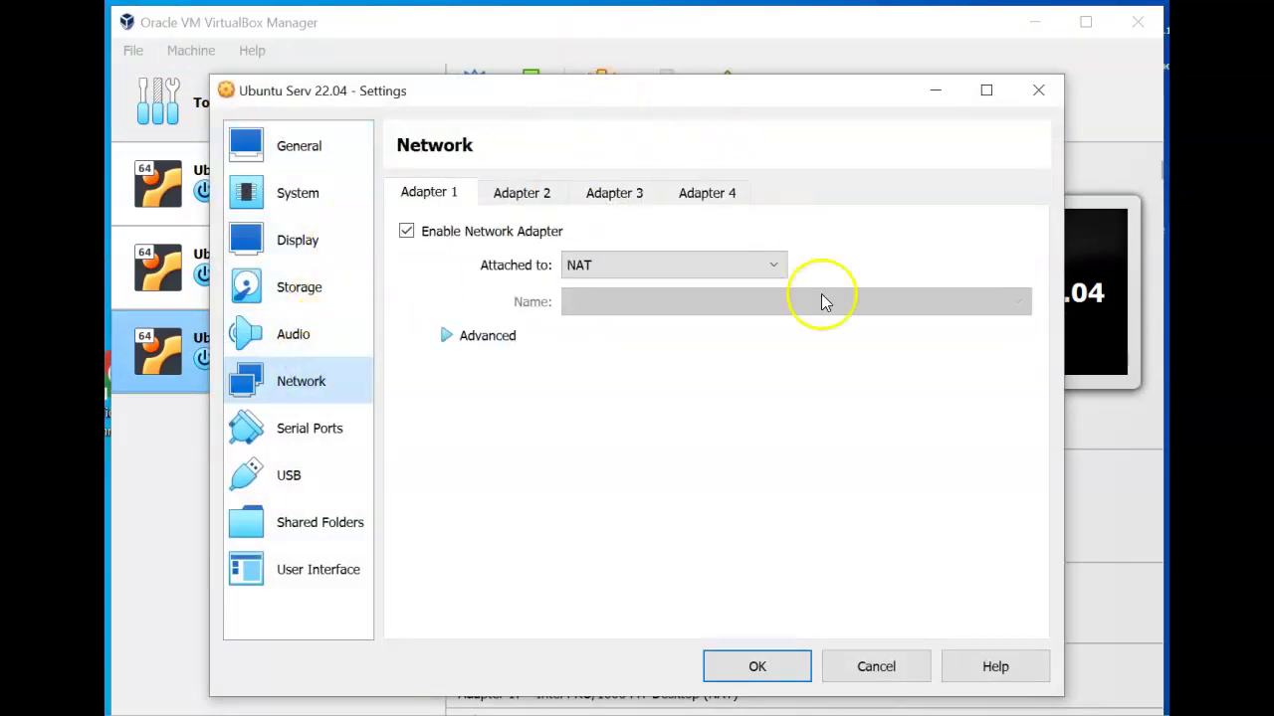
pyautogui.click(787, 266)
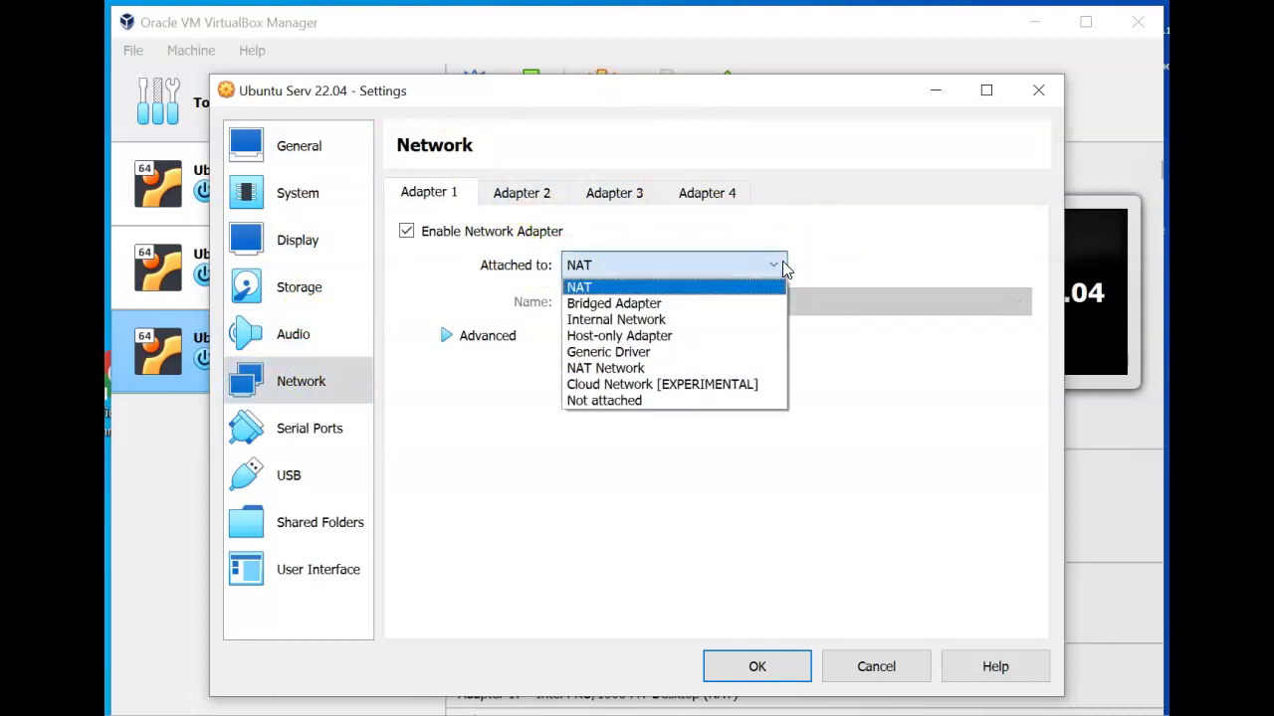
pyautogui.click(647, 369)
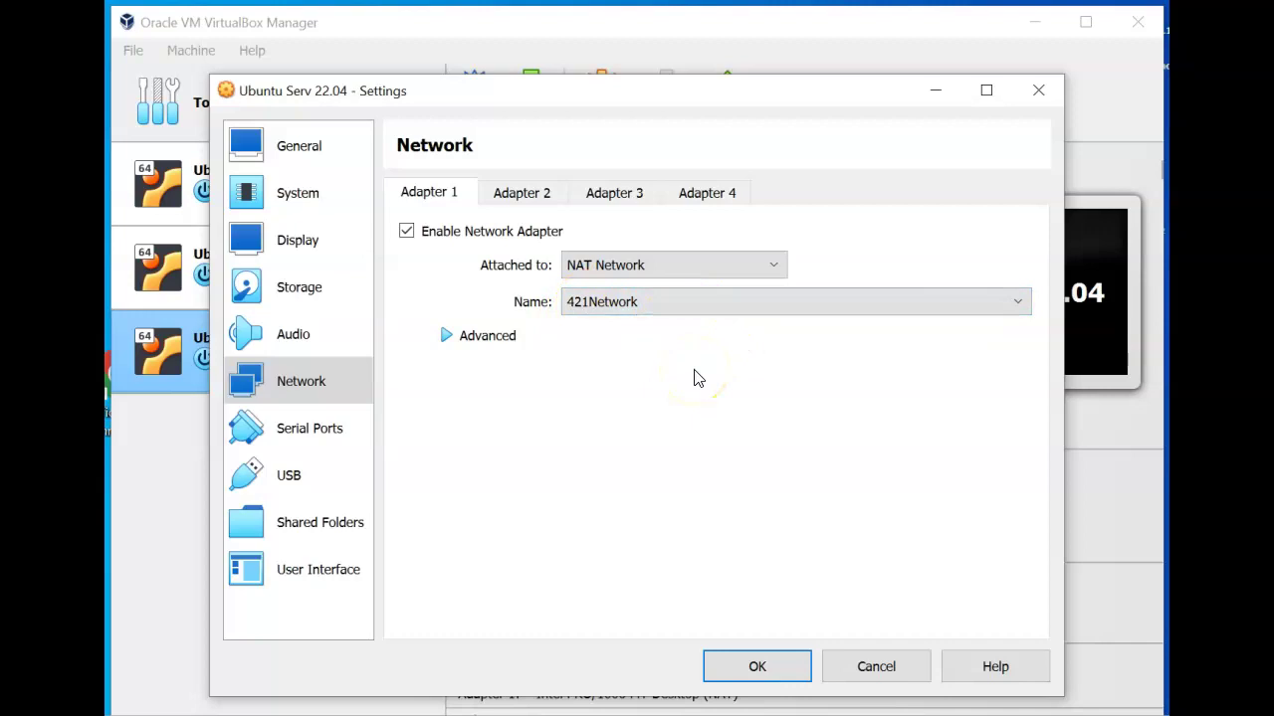
pyautogui.click(1023, 309)
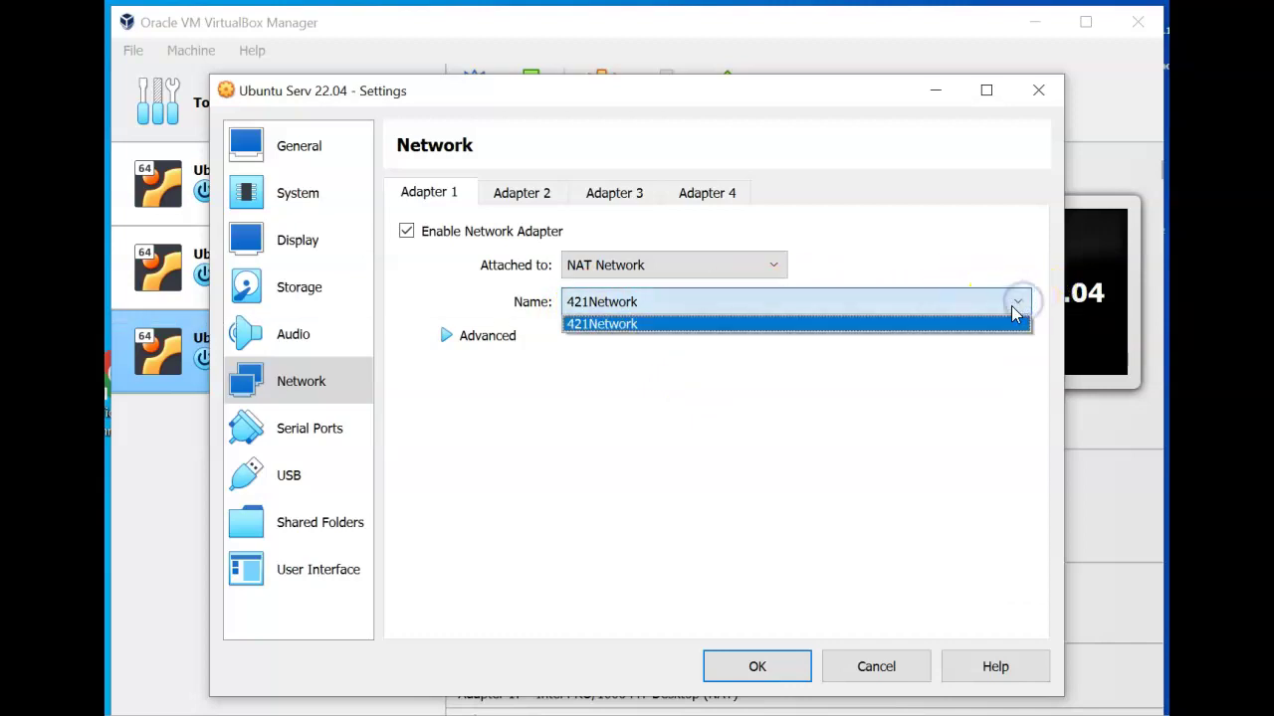
pyautogui.click(645, 311)
pyautogui.click(726, 335)
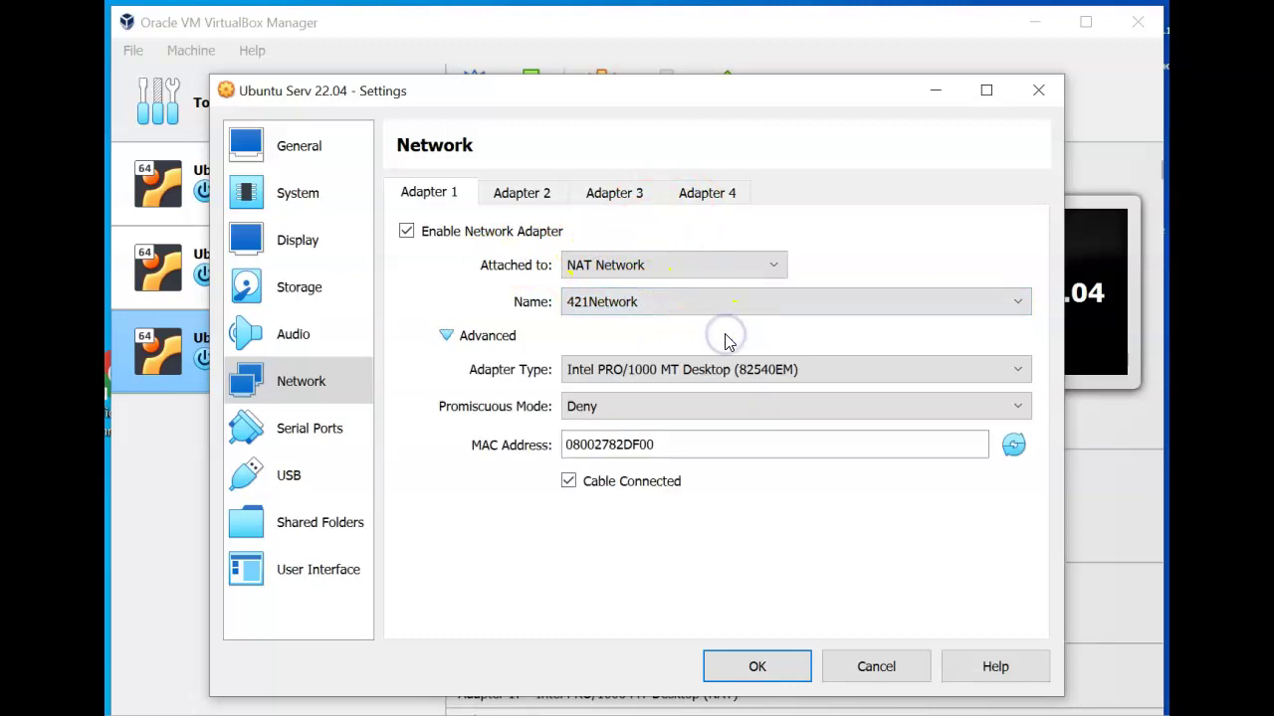
pyautogui.click(444, 335)
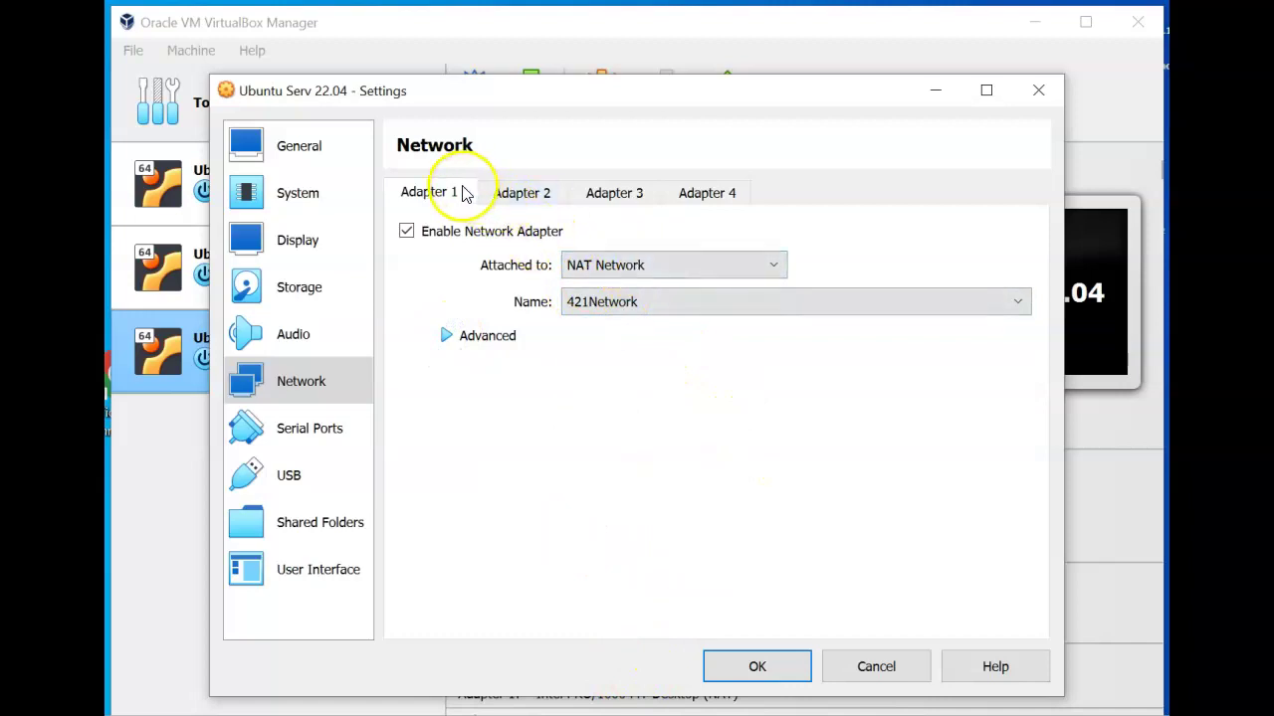
pyautogui.click(788, 666)
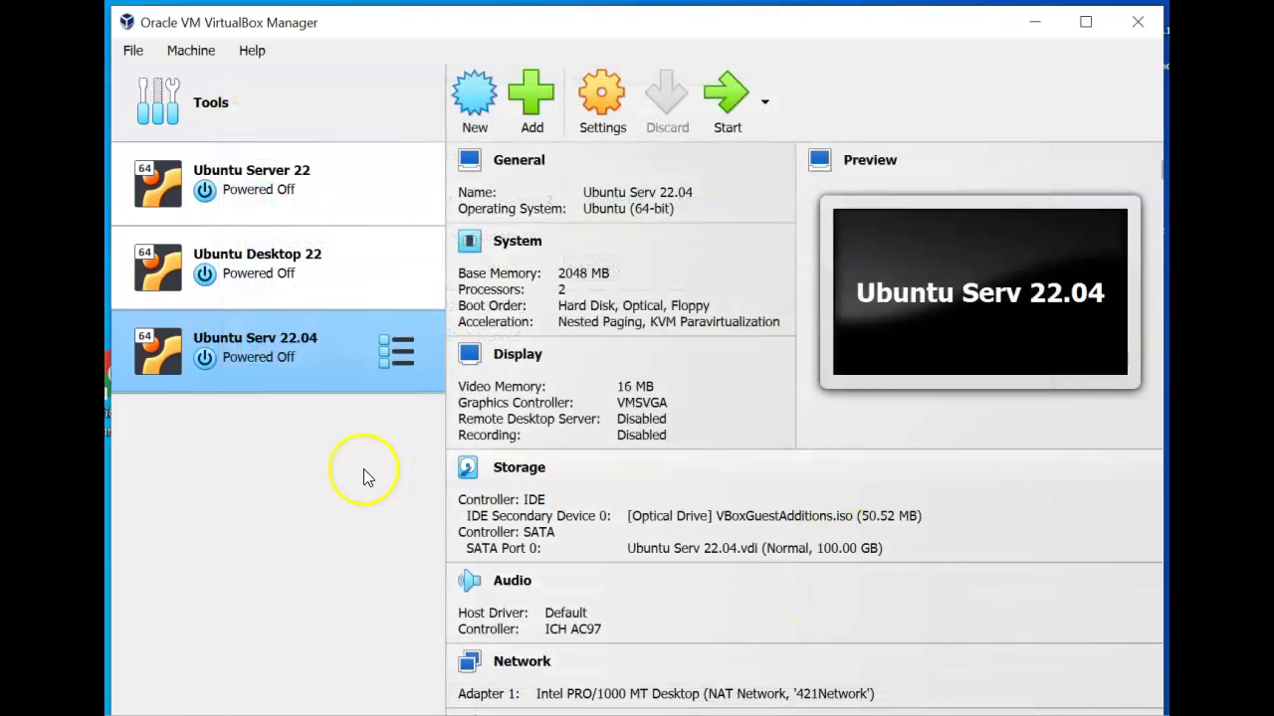
# - Start the Ubuntu Serv 22.04 machine and dismiss its mouse integration and keyboard capture notifications
pyautogui.click(725, 105)
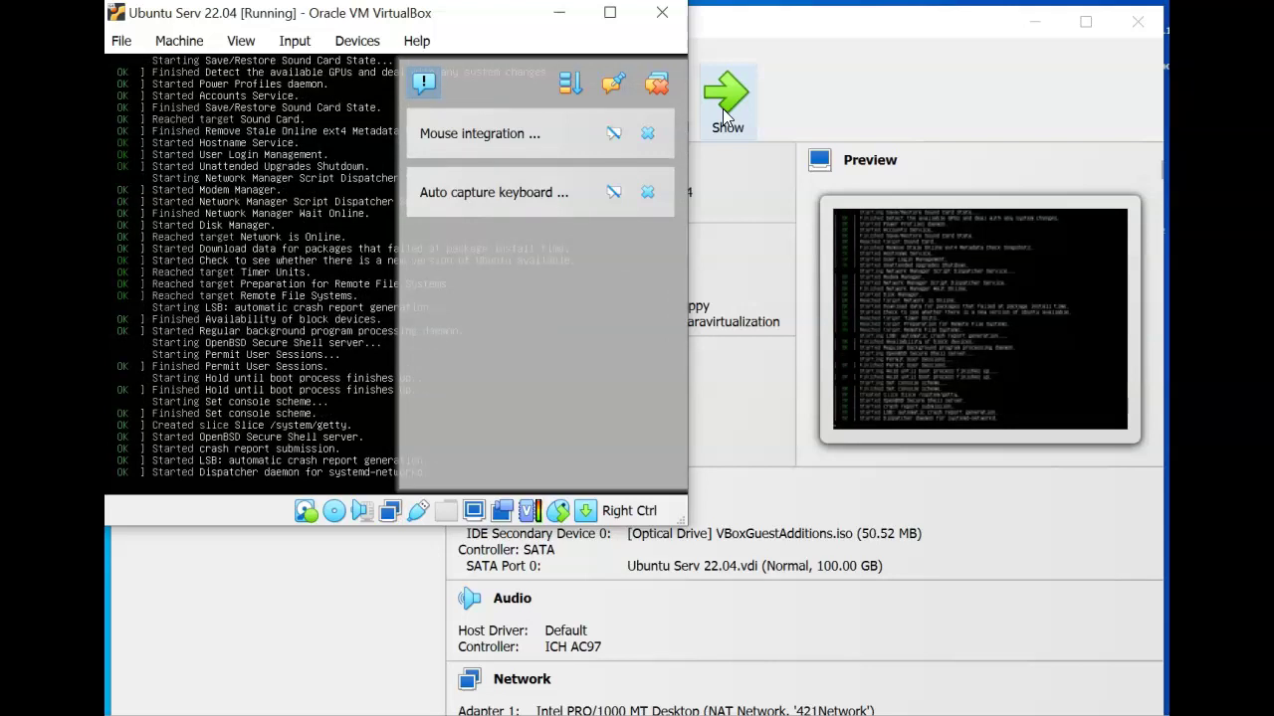
pyautogui.click(647, 134)
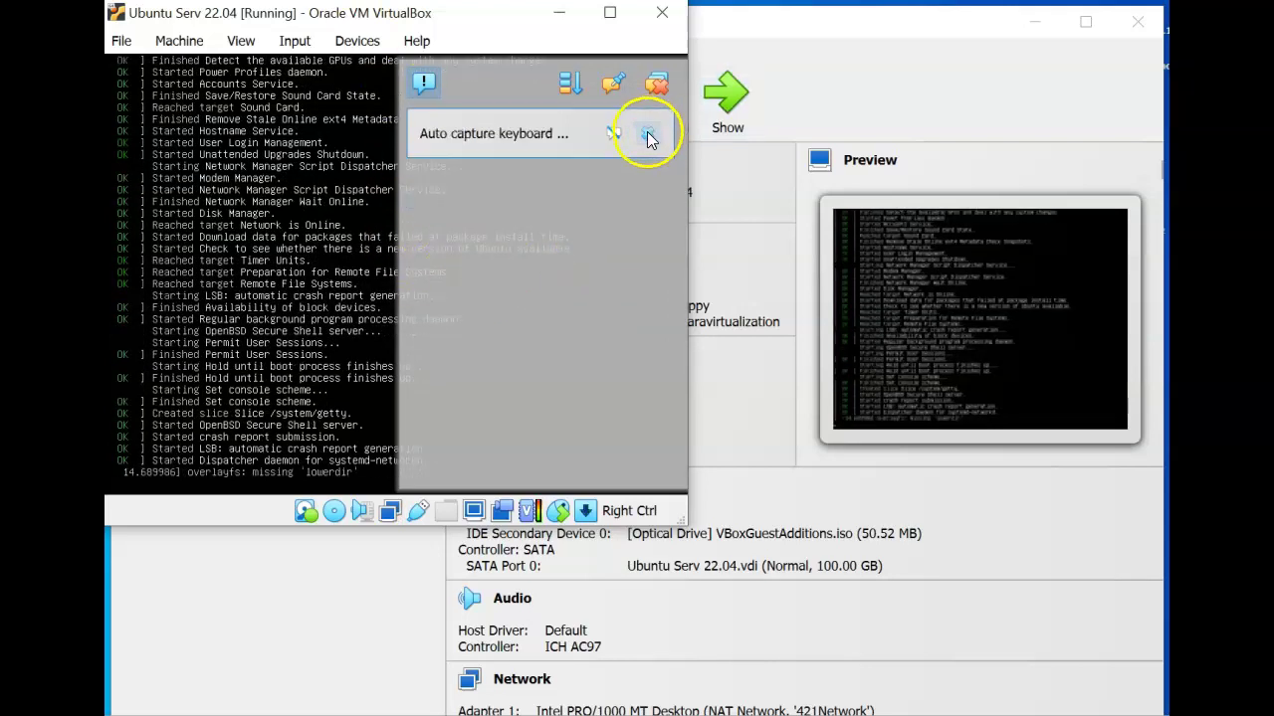
pyautogui.click(649, 134)
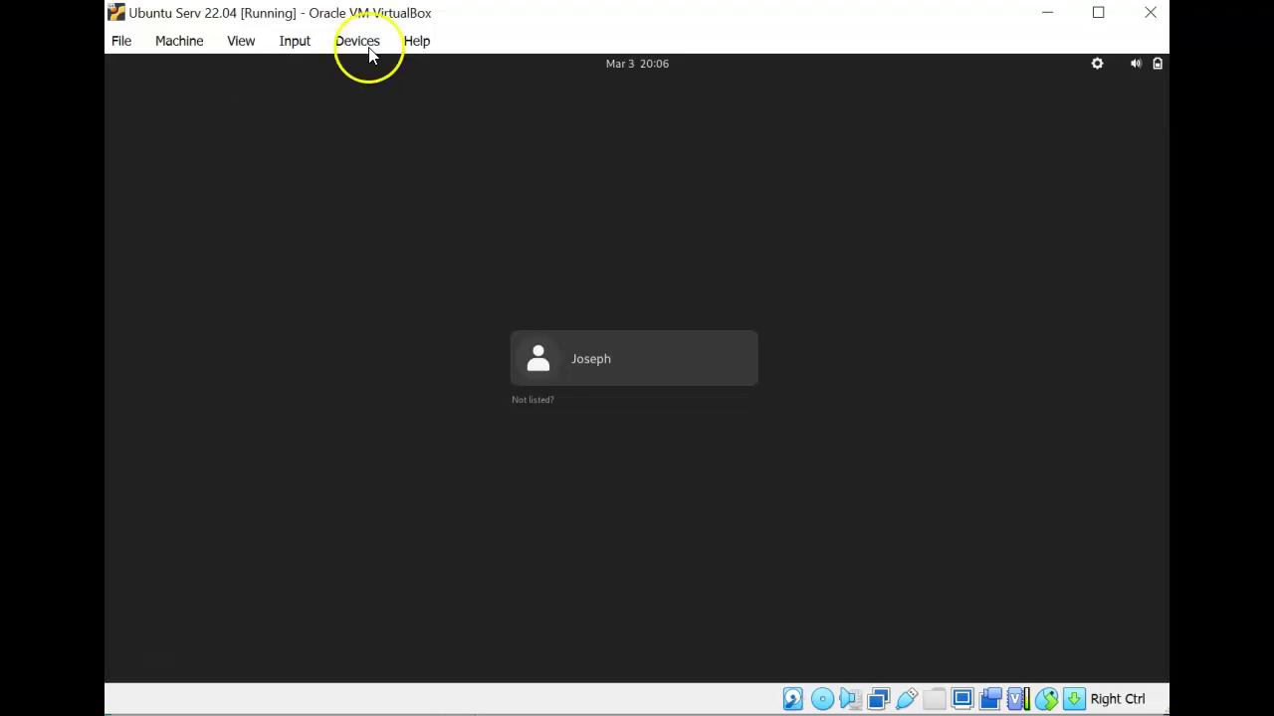
# - Log in to the virtual machine's desktop with the listed user account and enter the account password
pyautogui.click(608, 355)
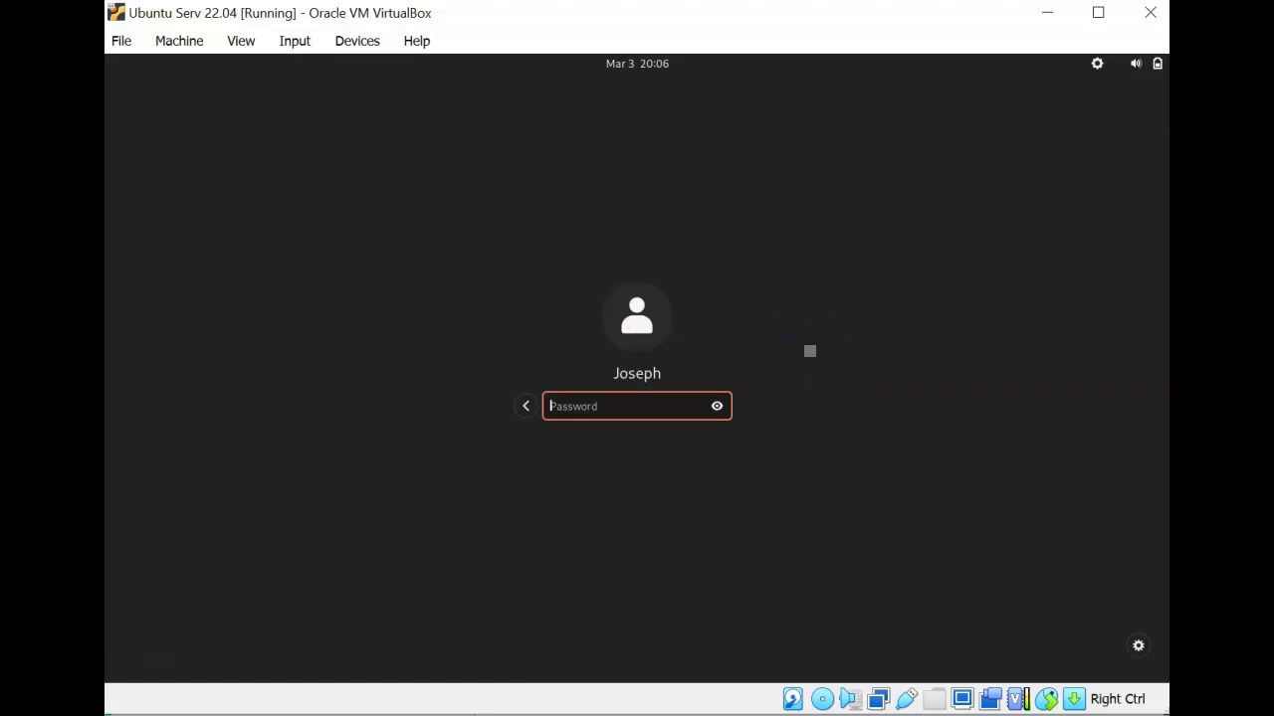
pyautogui.write('••••••••')
pyautogui.press('Return')
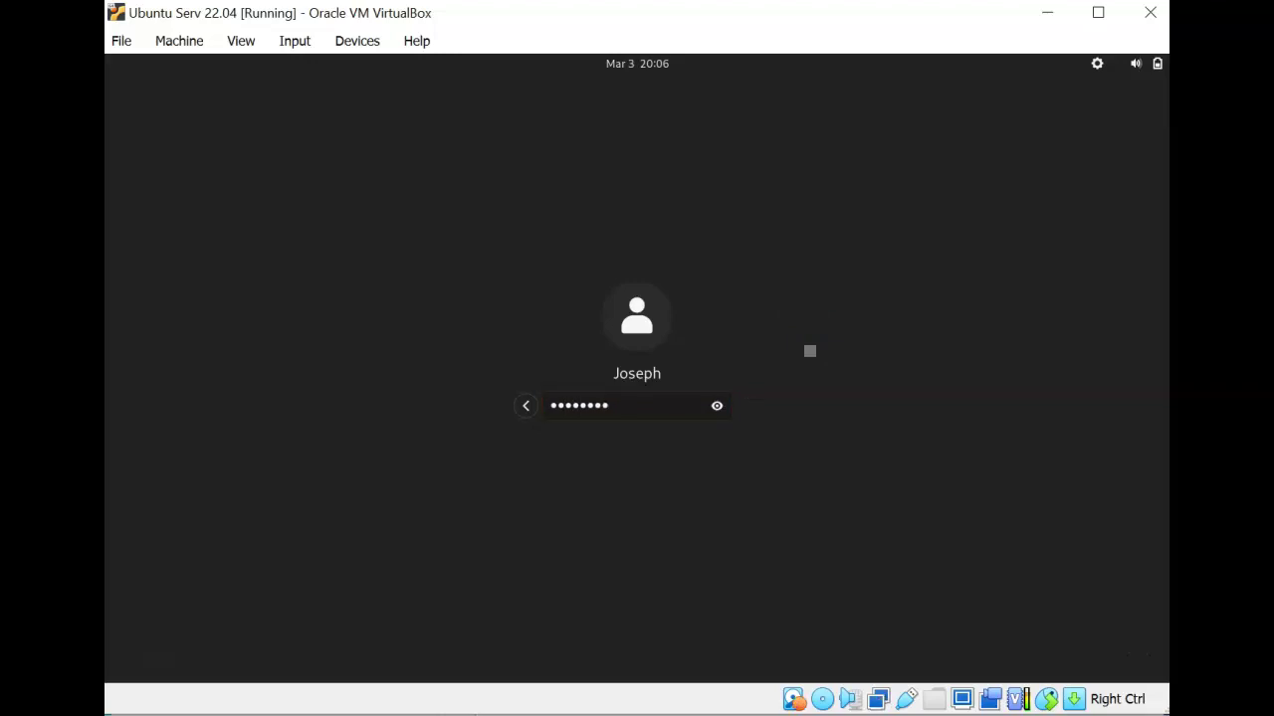
pyautogui.click(821, 335)
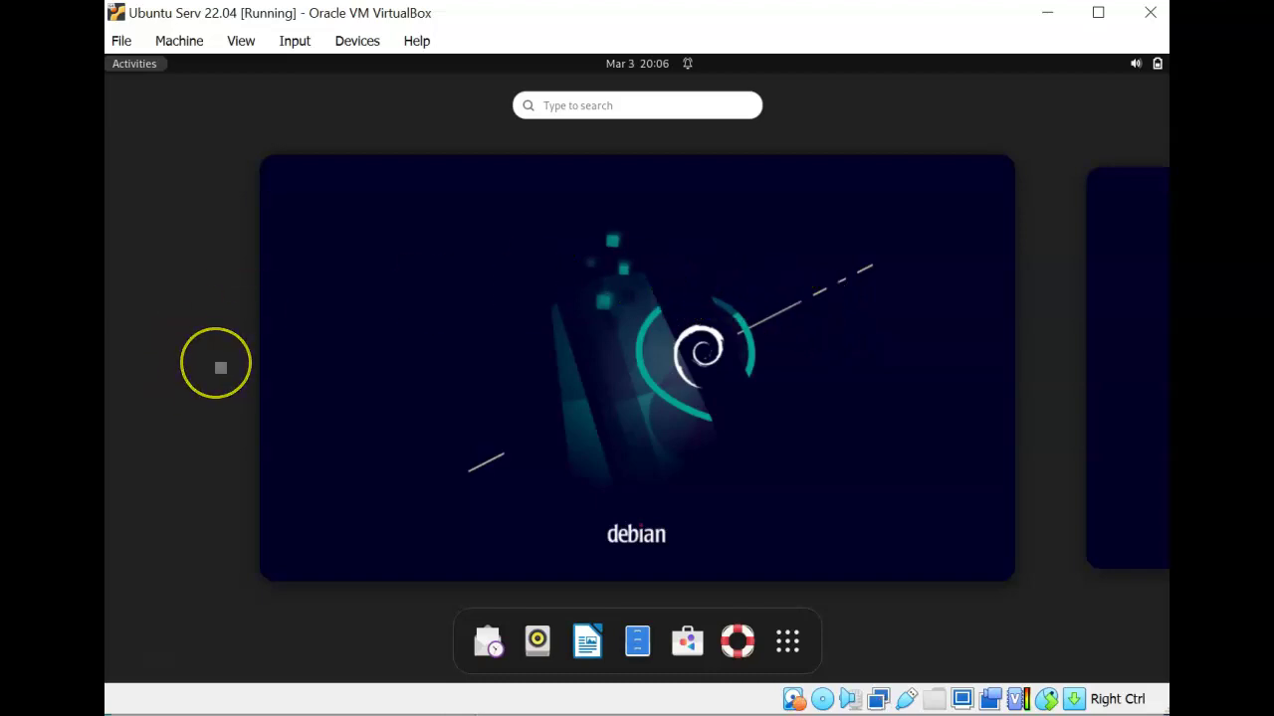
pyautogui.click(247, 350)
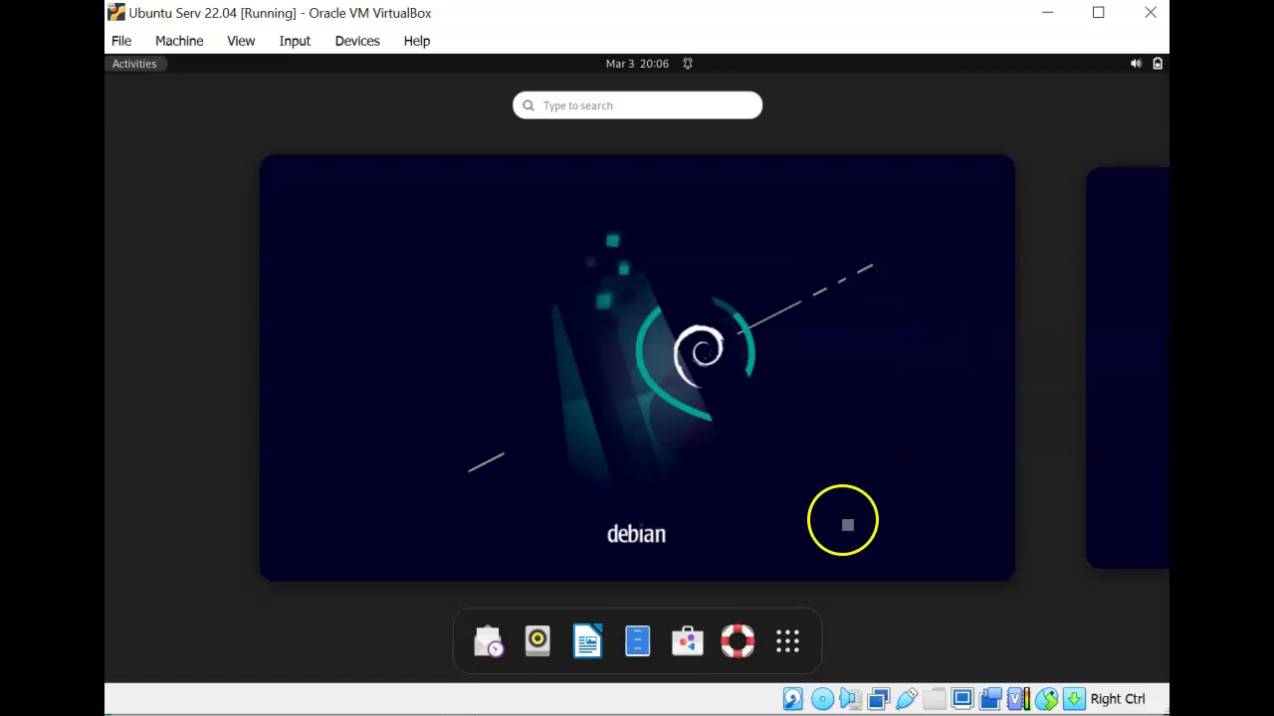
# - Open a Terminal window in the virtual machine, enlarge its text by two zoom levels and reposition the window
pyautogui.click(787, 641)
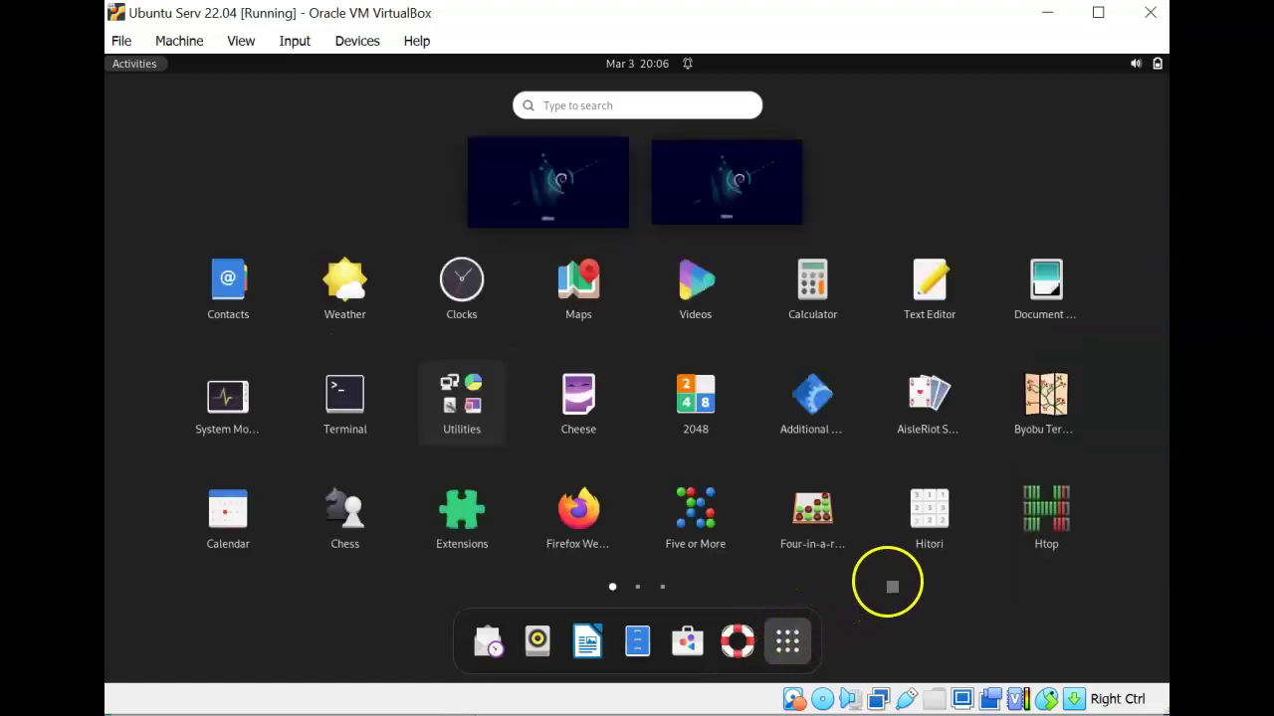
pyautogui.click(346, 398)
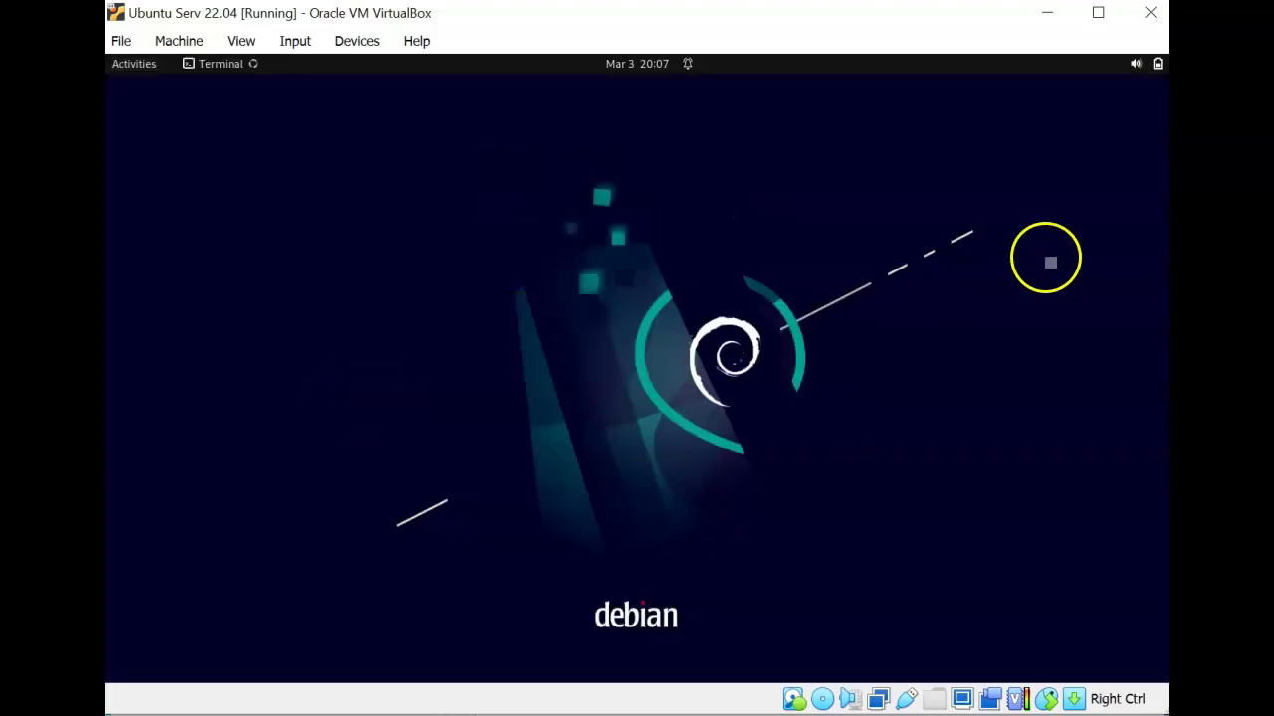
pyautogui.click(854, 185)
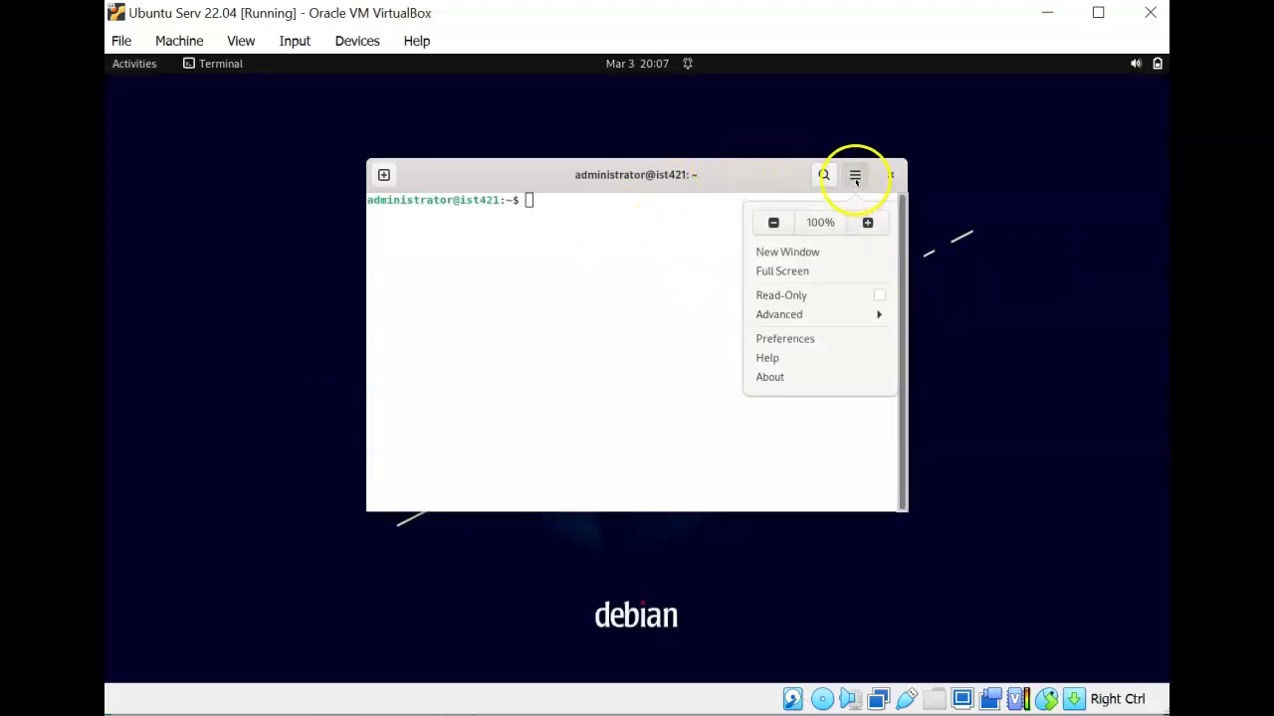
pyautogui.click(882, 223)
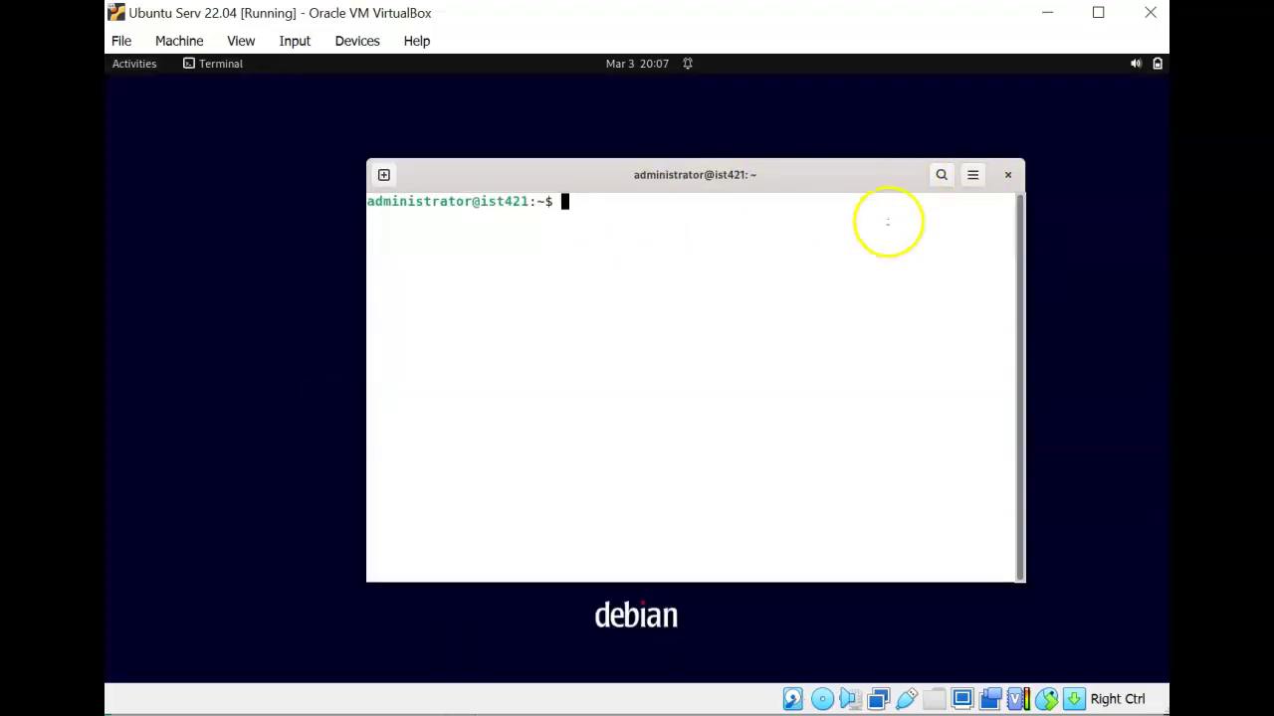
pyautogui.click(983, 174)
pyautogui.click(984, 222)
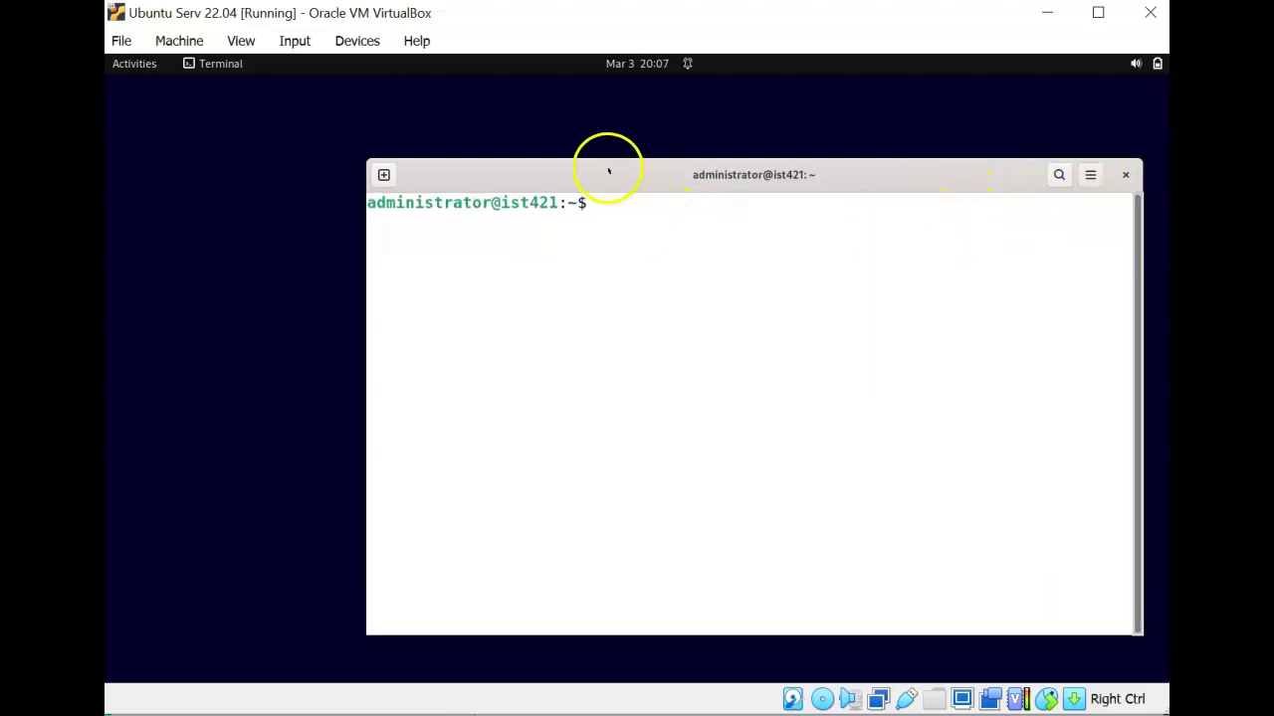
pyautogui.moveTo(607, 170); pyautogui.dragTo(475, 148)
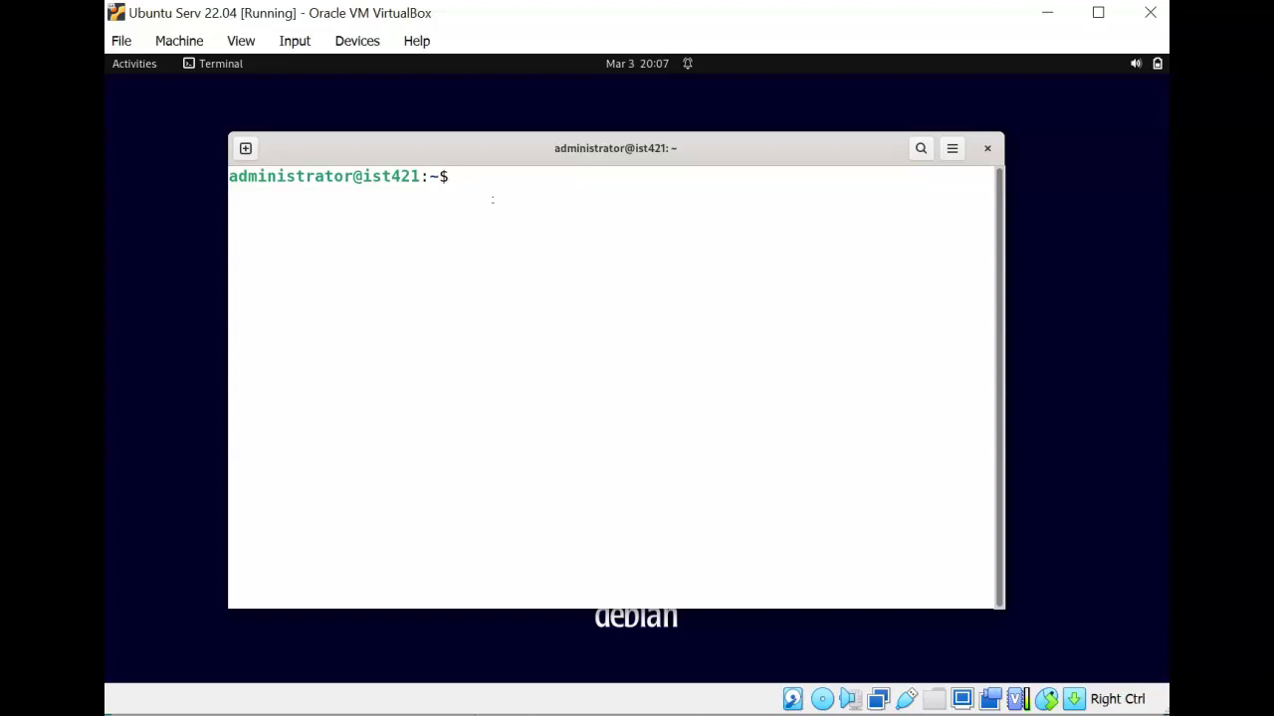
# - Try to display the machine's network interface configuration with the ifconfig command
pyautogui.write('ifconfig')
pyautogui.press('Return')
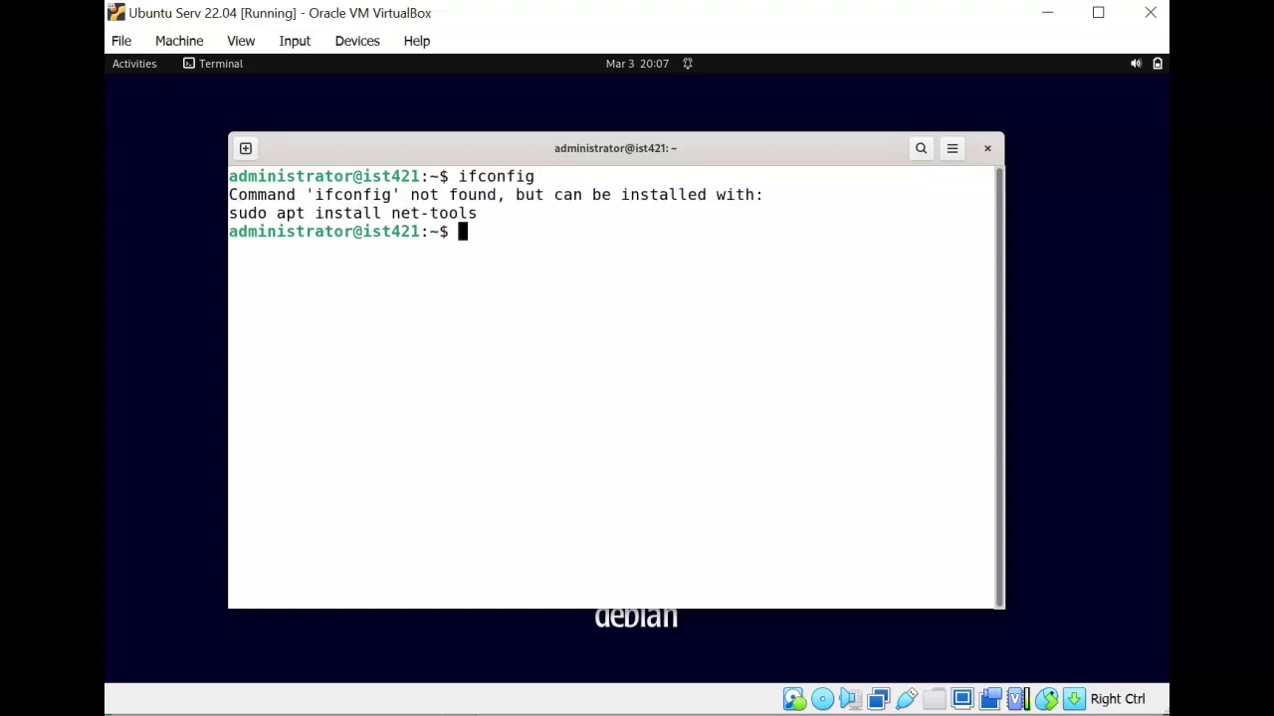